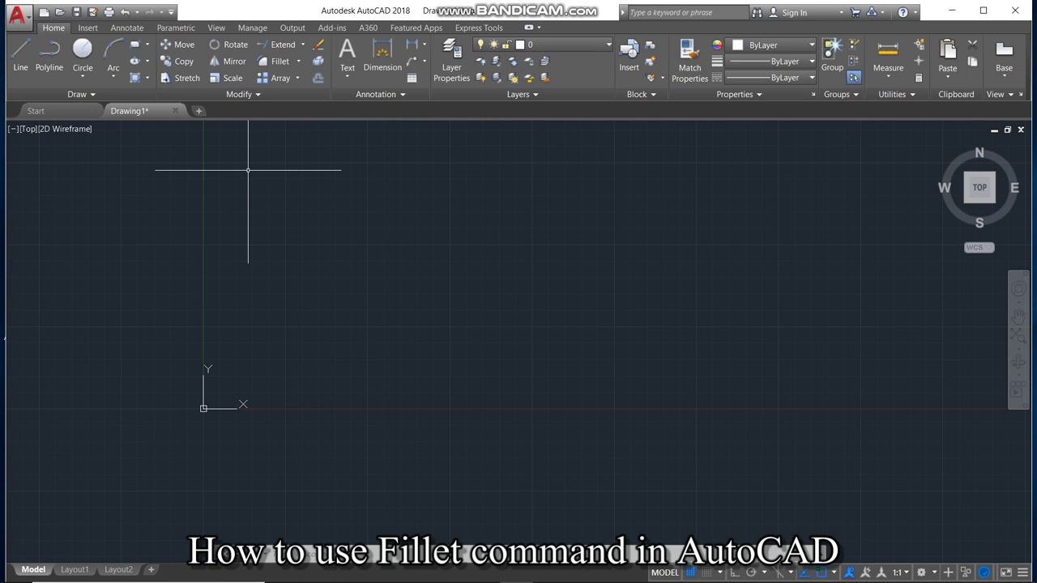
# Start the Fillet command with F, then cancel it
pyautogui.write('f')
pyautogui.press('Return')
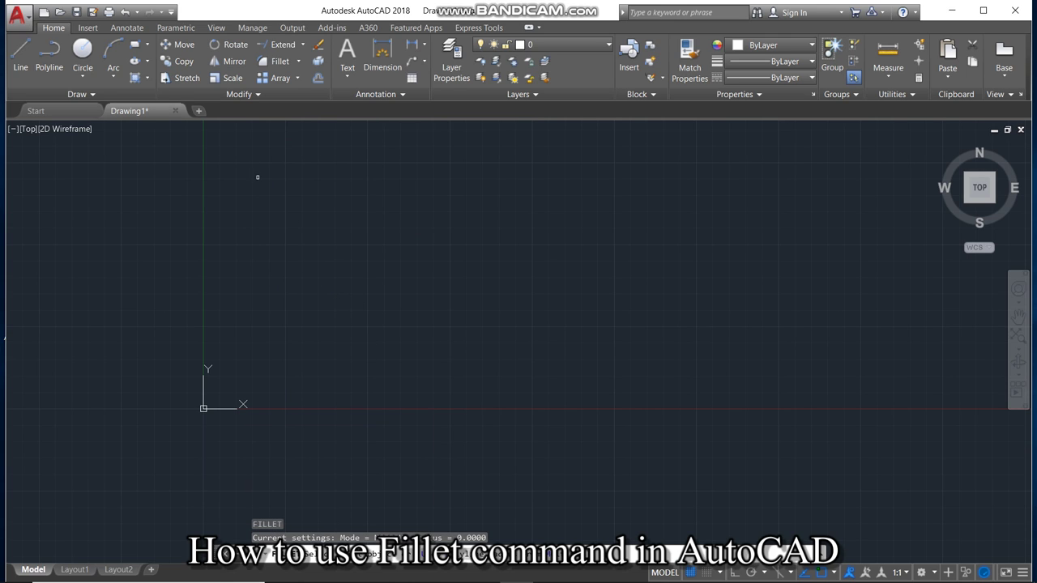
pyautogui.press('Escape')
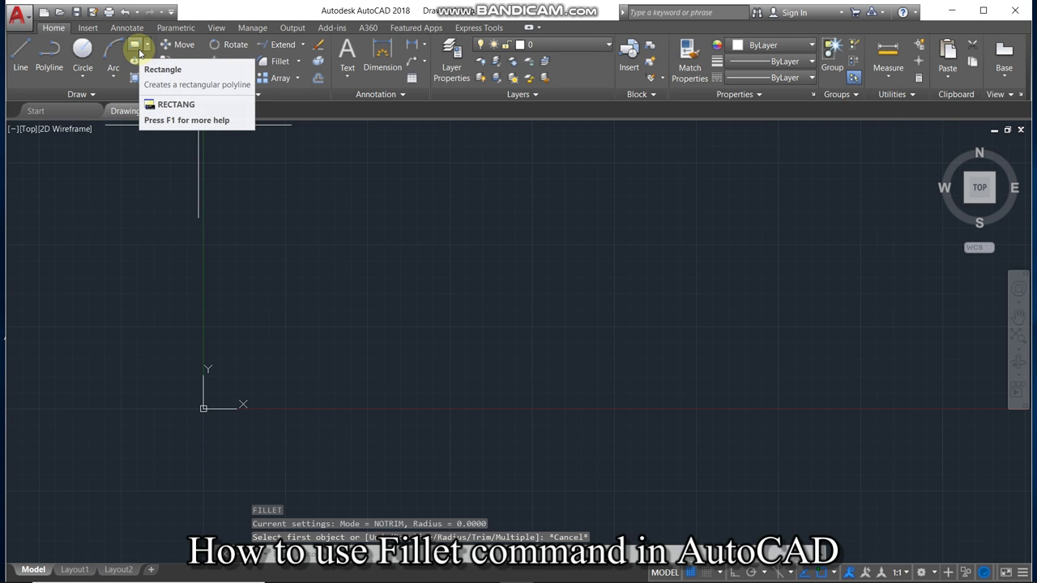
pyautogui.moveTo(134, 46)
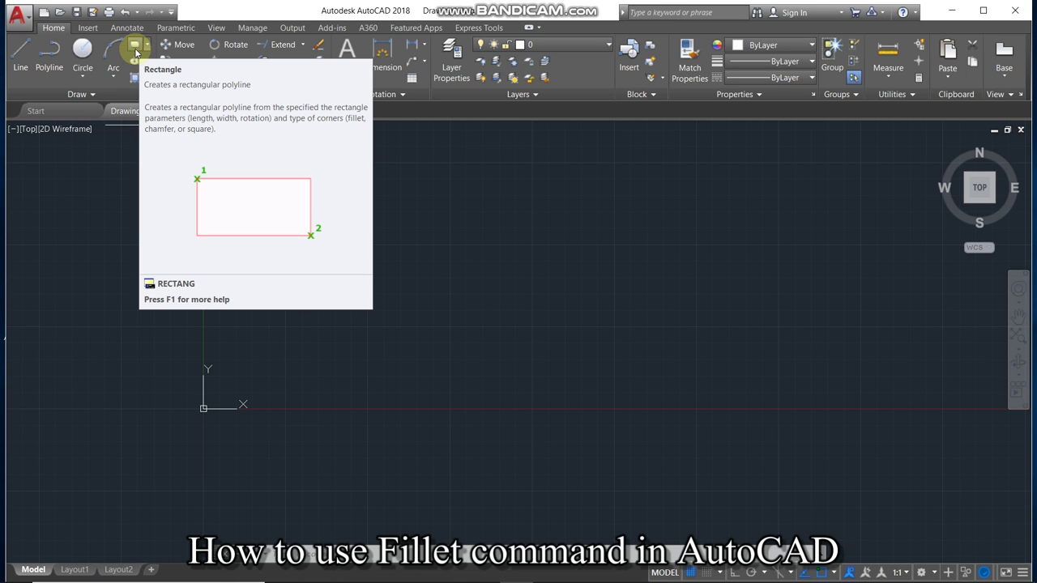
# Draw a wide rectangle near the centre of the drawing and restart Fillet
pyautogui.click(136, 53)
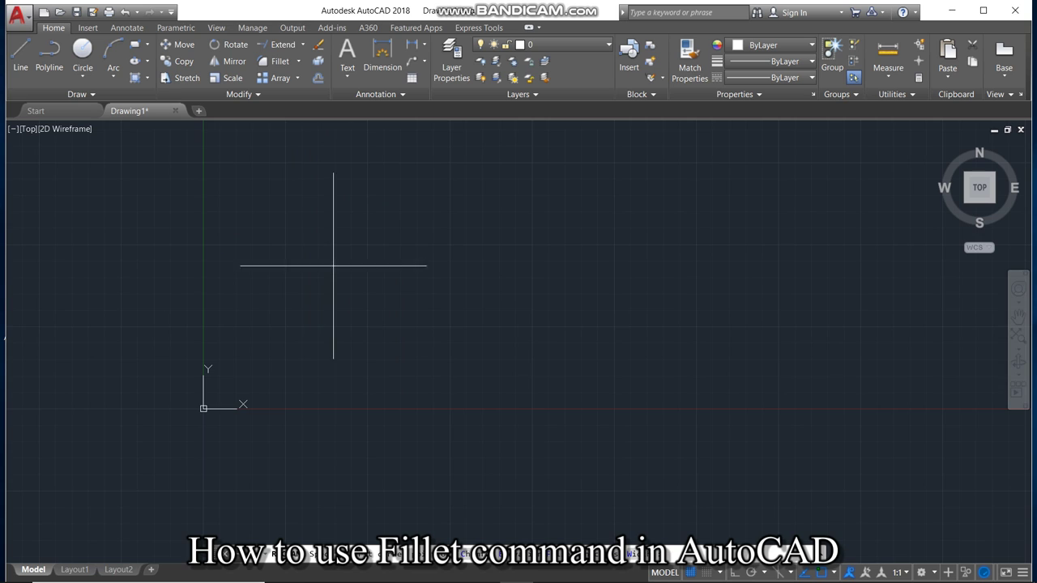
pyautogui.scroll(2, 450, 249)
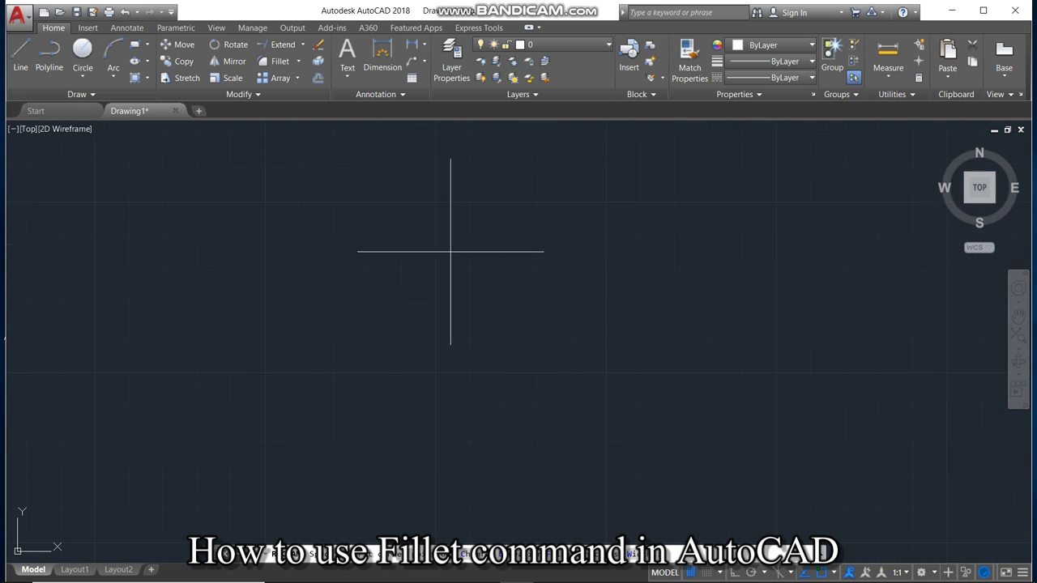
pyautogui.click(292, 263)
pyautogui.click(785, 429)
pyautogui.scroll(-5, 785, 429)
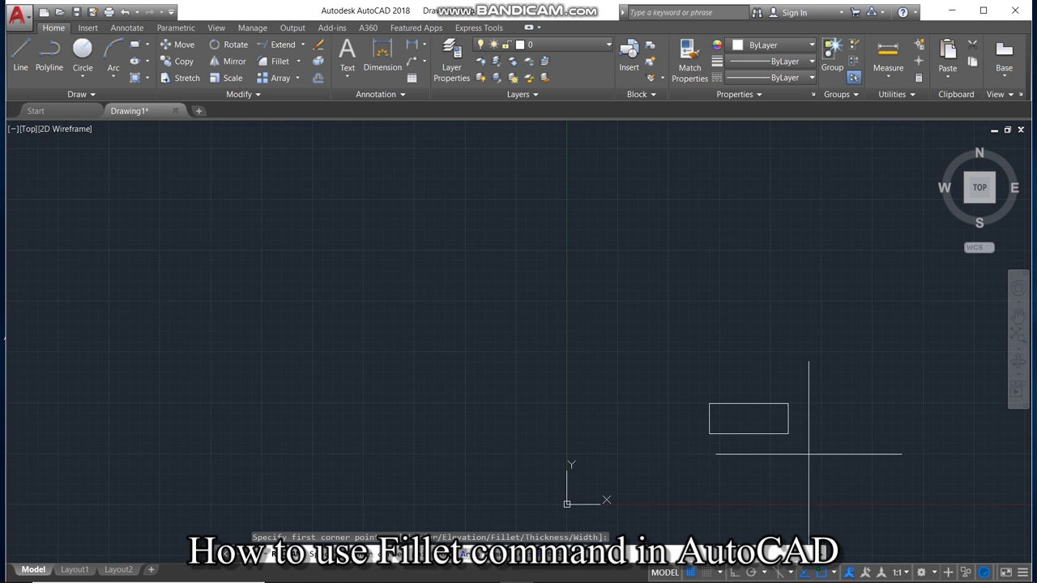
pyautogui.click(939, 493)
pyautogui.scroll(-7, 938, 493)
pyautogui.scroll(5, 964, 486)
pyautogui.scroll(2, 939, 405)
pyautogui.scroll(2, 907, 336)
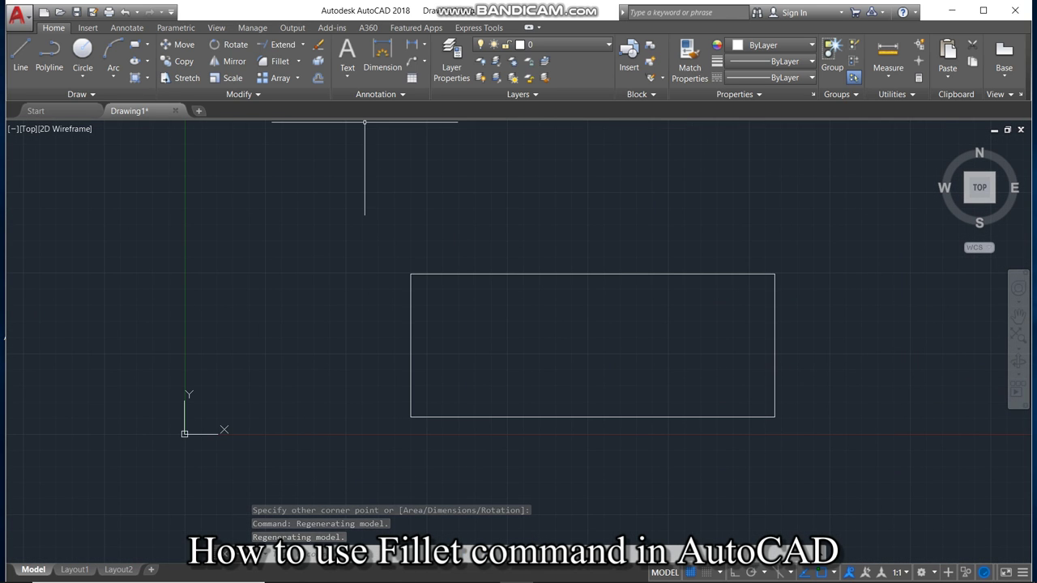
pyautogui.write('f')
pyautogui.press('Return')
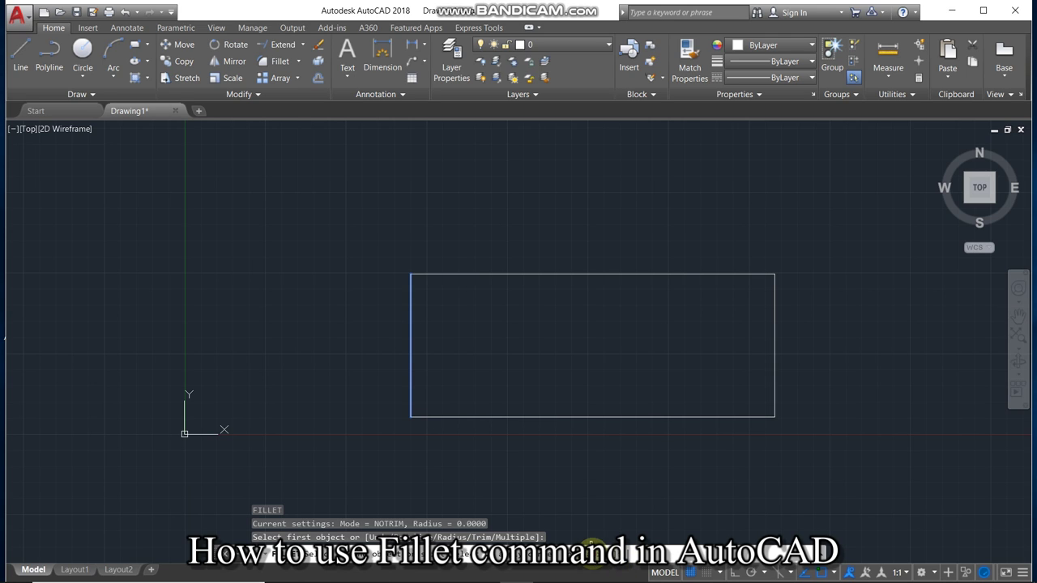
# Round the rectangle's top-left corner with a radius 5 arc in No-trim mode
pyautogui.write('R')
pyautogui.press('Return')
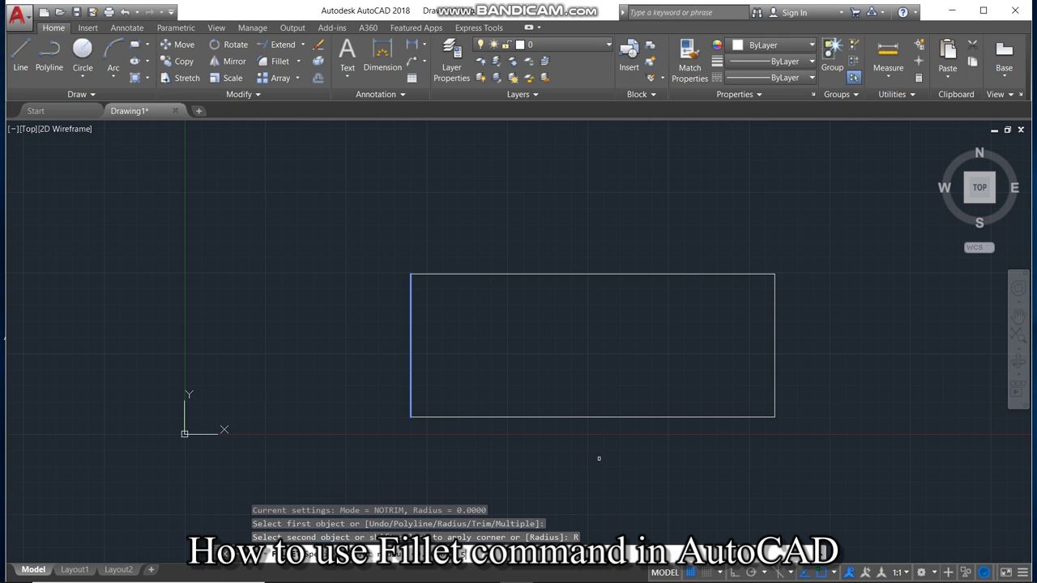
pyautogui.press('Return')
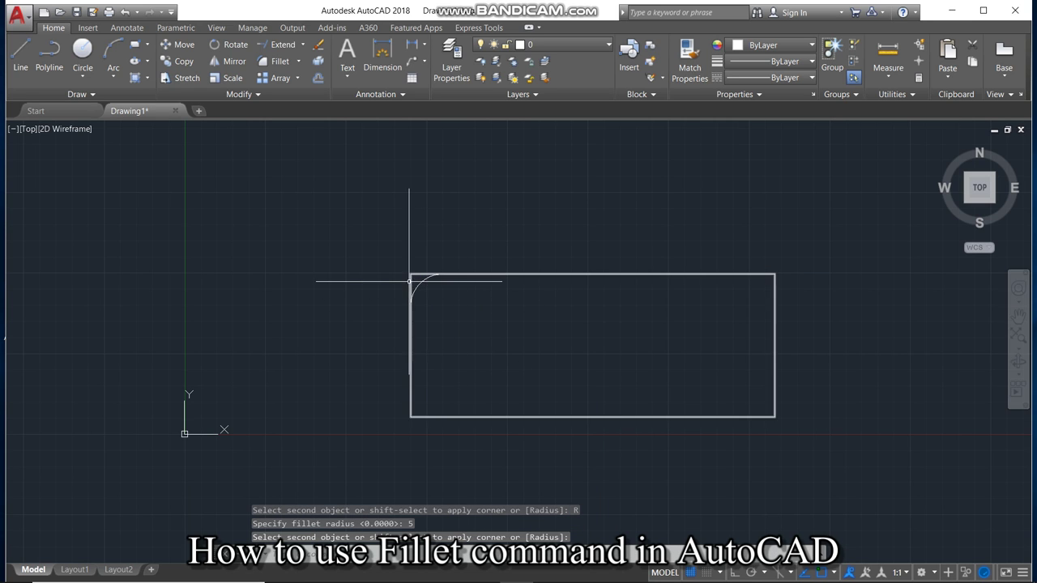
pyautogui.scroll(5, 412, 285)
pyautogui.scroll(2, 421, 243)
pyautogui.scroll(-4, 348, 251)
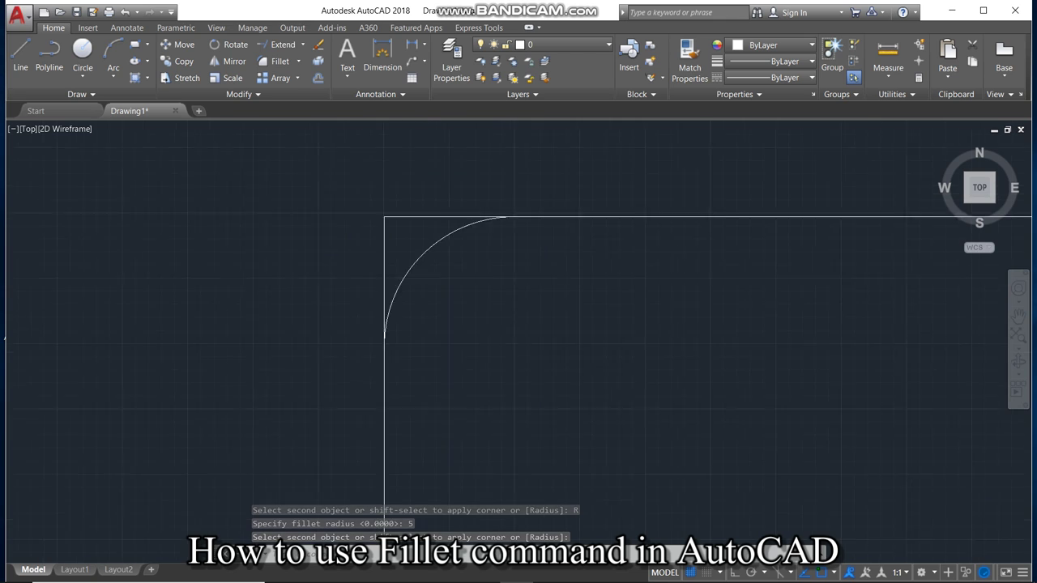
pyautogui.scroll(-8, 381, 235)
pyautogui.scroll(2, 376, 213)
pyautogui.click(398, 264)
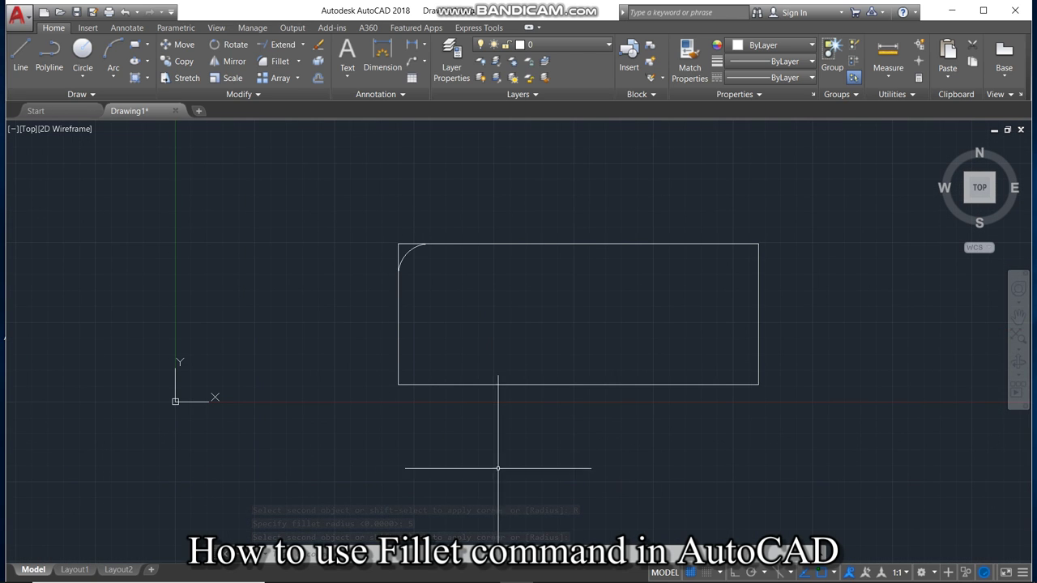
pyautogui.click(280, 61)
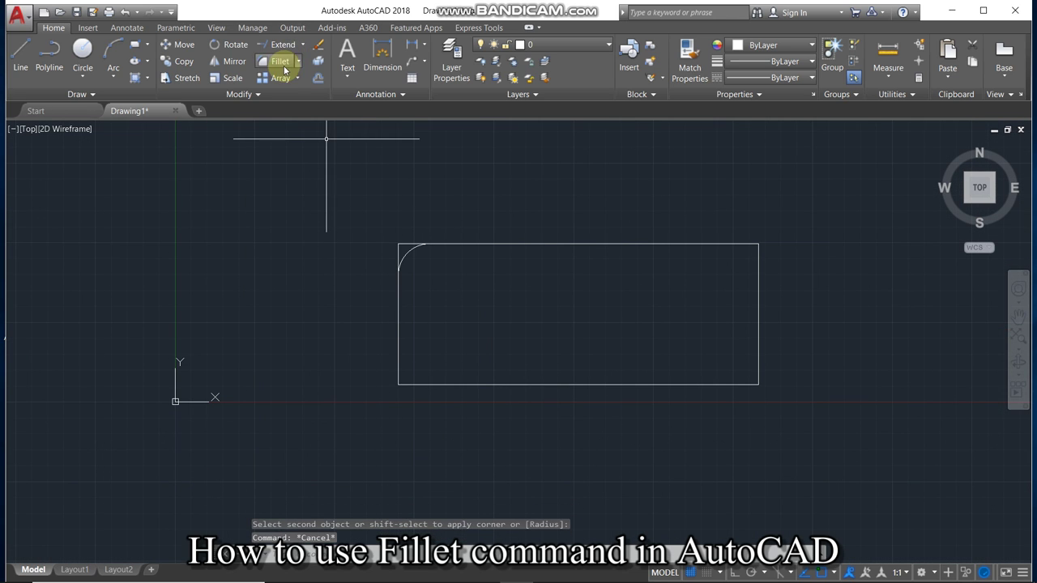
# Switch the fillet mode to Trim
pyautogui.write('T')
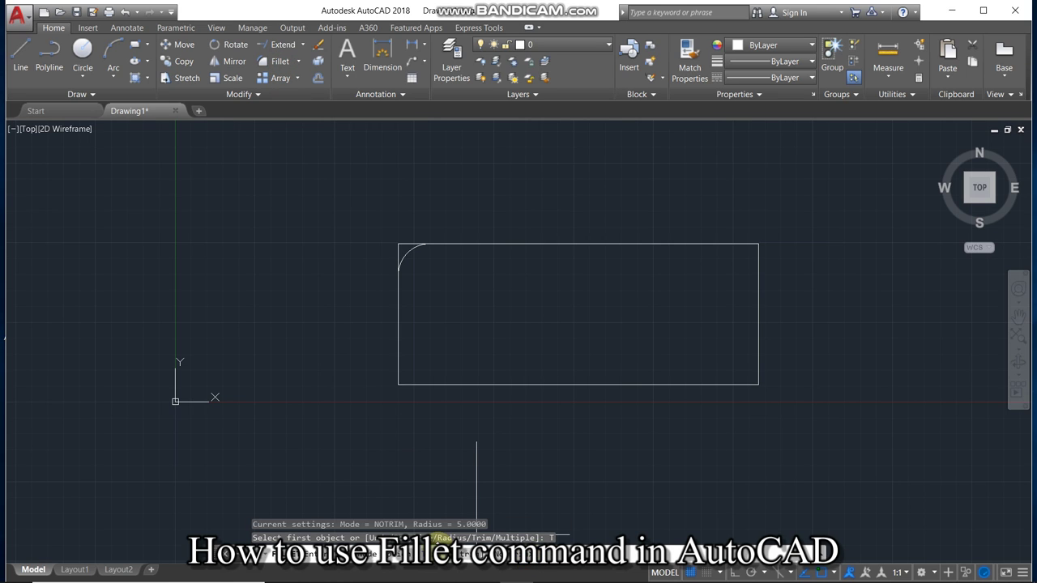
pyautogui.press('Return')
pyautogui.write('T')
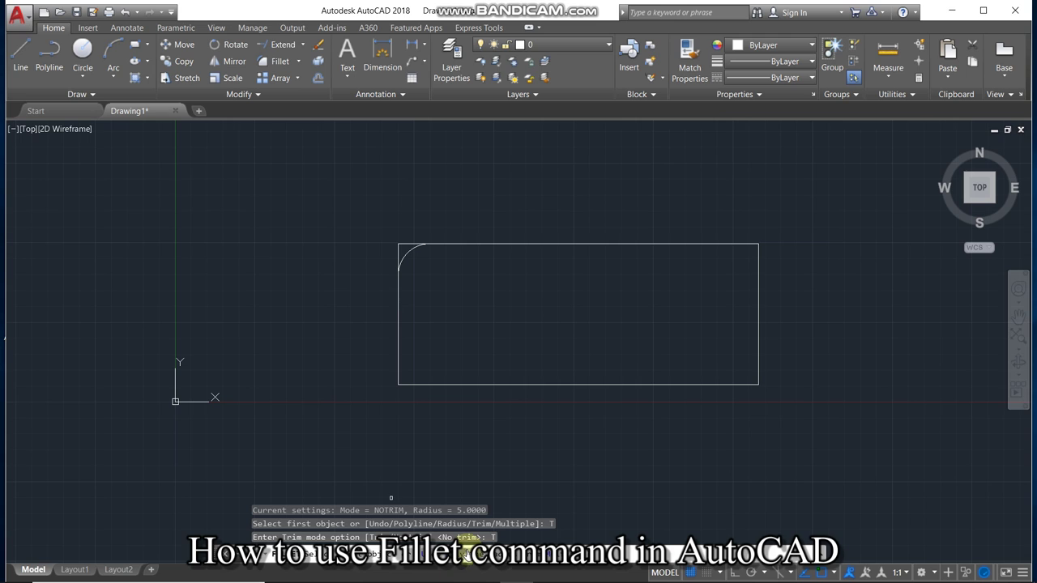
pyautogui.press('Return')
# Set radius 5 and fillet the left and top edges at the top-left corner
pyautogui.write('R')
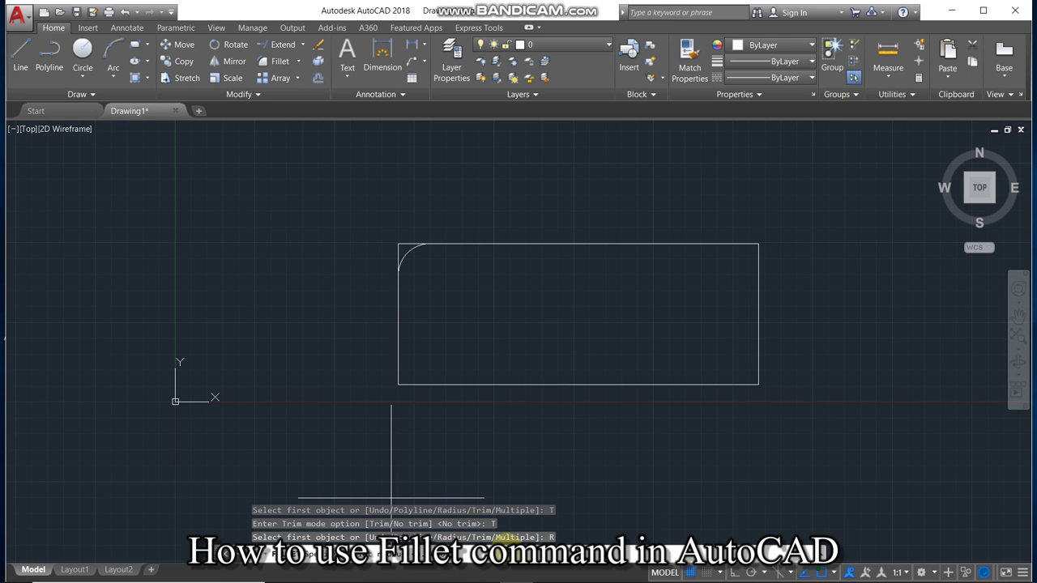
pyautogui.press('Return')
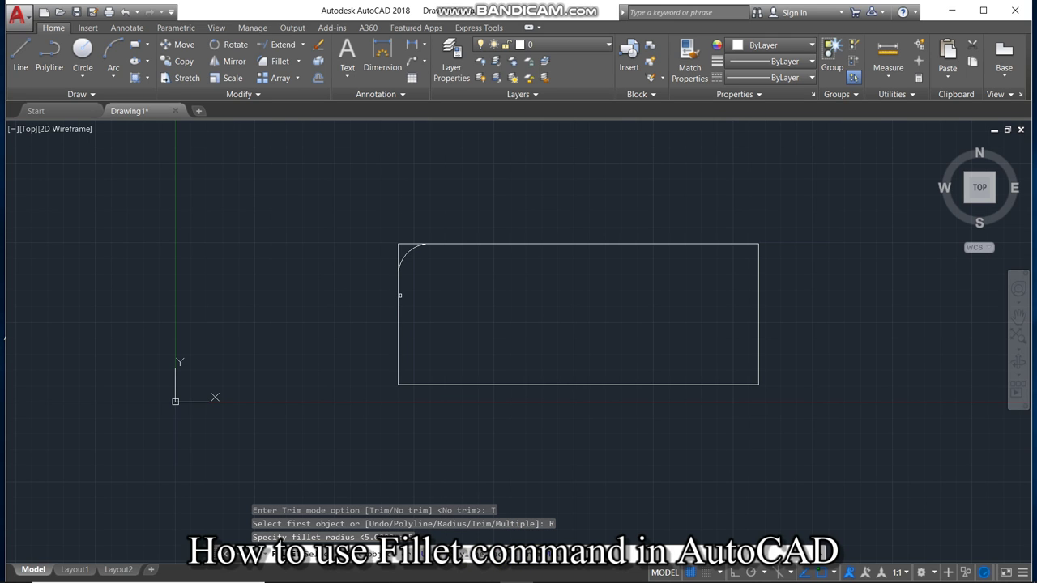
pyautogui.write('5')
pyautogui.press('Return')
pyautogui.click(399, 297)
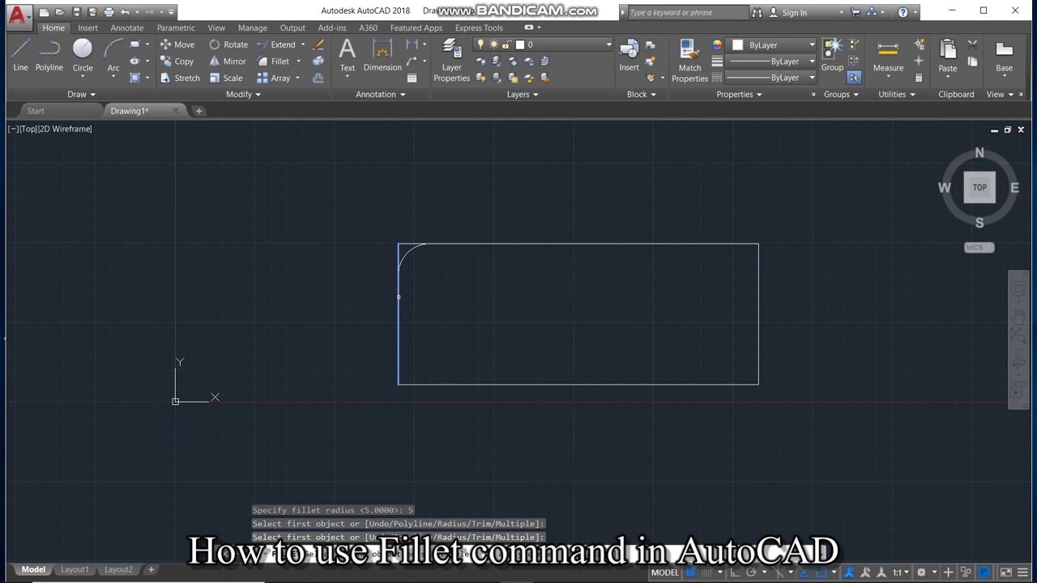
pyautogui.click(458, 246)
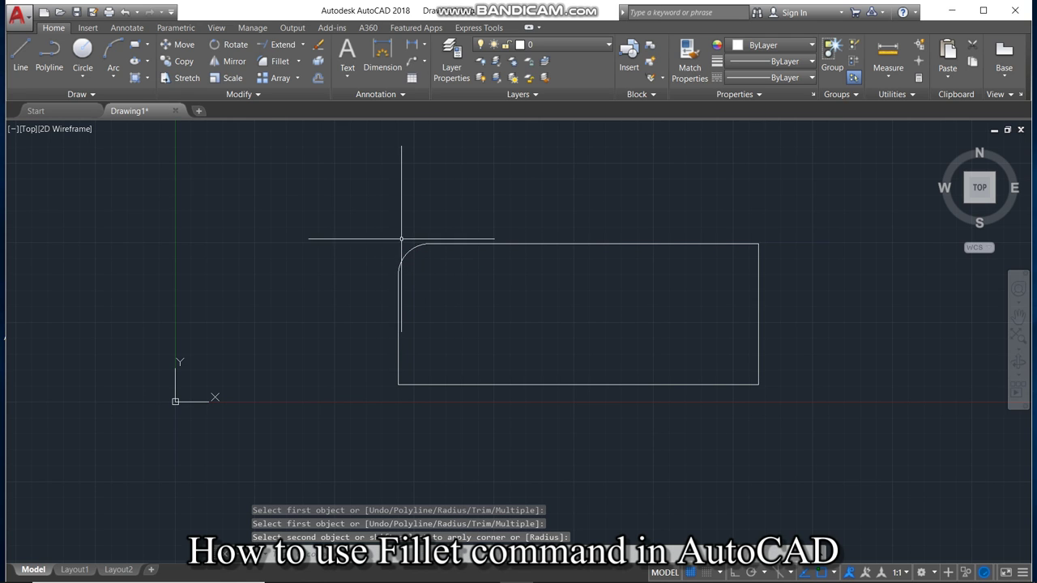
# Undo the trimmed fillet to restore the square corner
pyautogui.scroll(5, 407, 253)
pyautogui.scroll(-3, 342, 283)
pyautogui.scroll(-5, 354, 287)
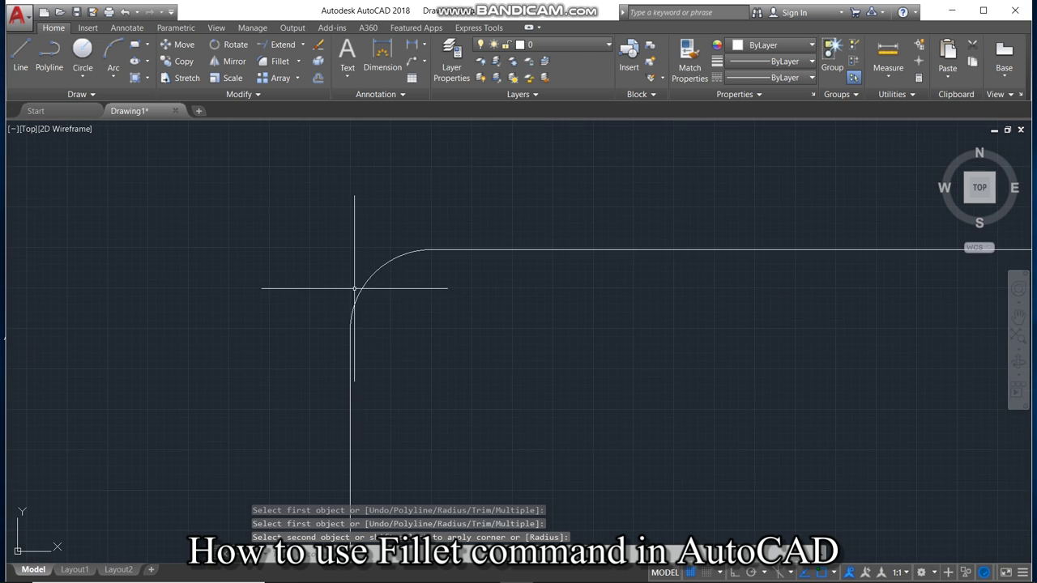
pyautogui.scroll(-3, 391, 294)
pyautogui.scroll(2, 398, 298)
pyautogui.scroll(2, 396, 301)
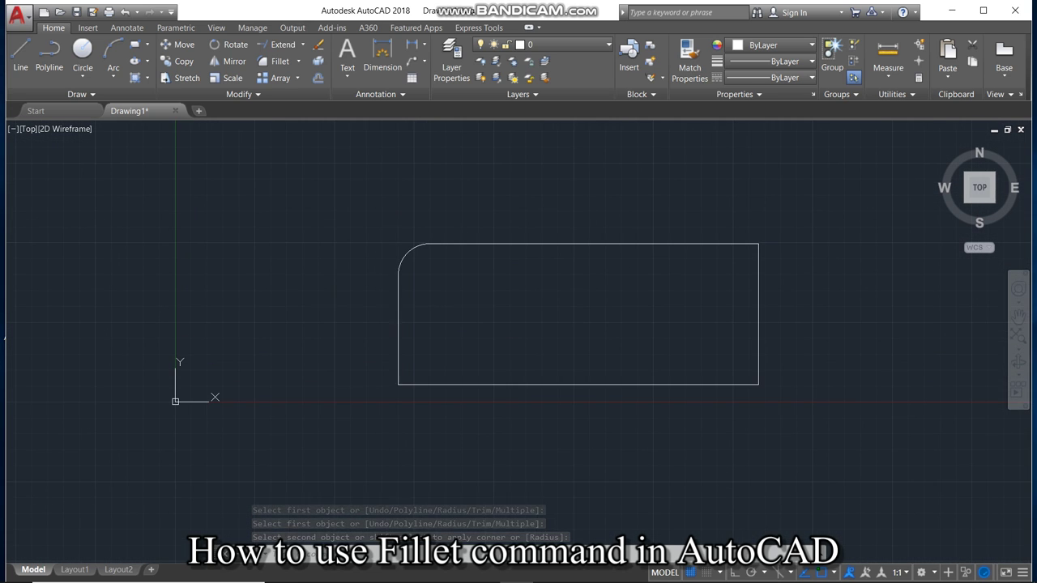
pyautogui.hotkey('ctrl', 'z')
pyautogui.hotkey('ctrl', 'z')
pyautogui.hotkey('ctrl', 'z')
pyautogui.hotkey('ctrl', 'z')
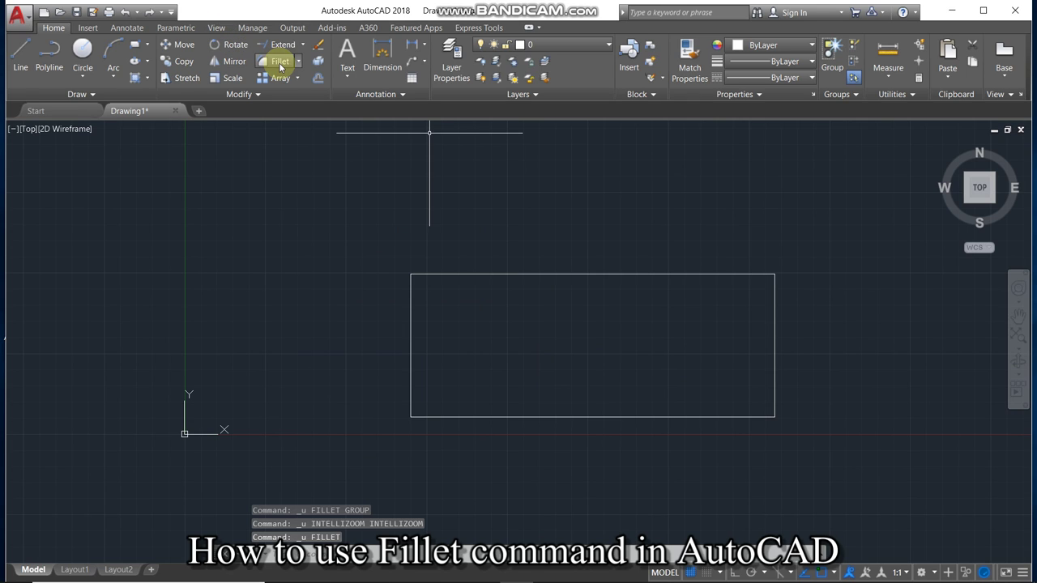
# Fillet all four rectangle corners at once with the Polyline option, then undo it
pyautogui.click(279, 65)
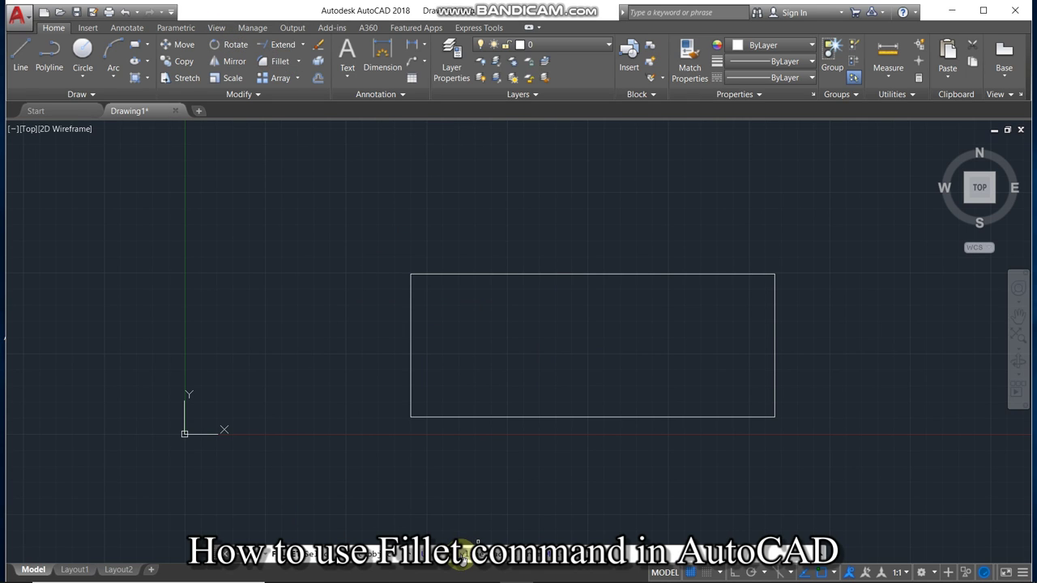
pyautogui.write('p')
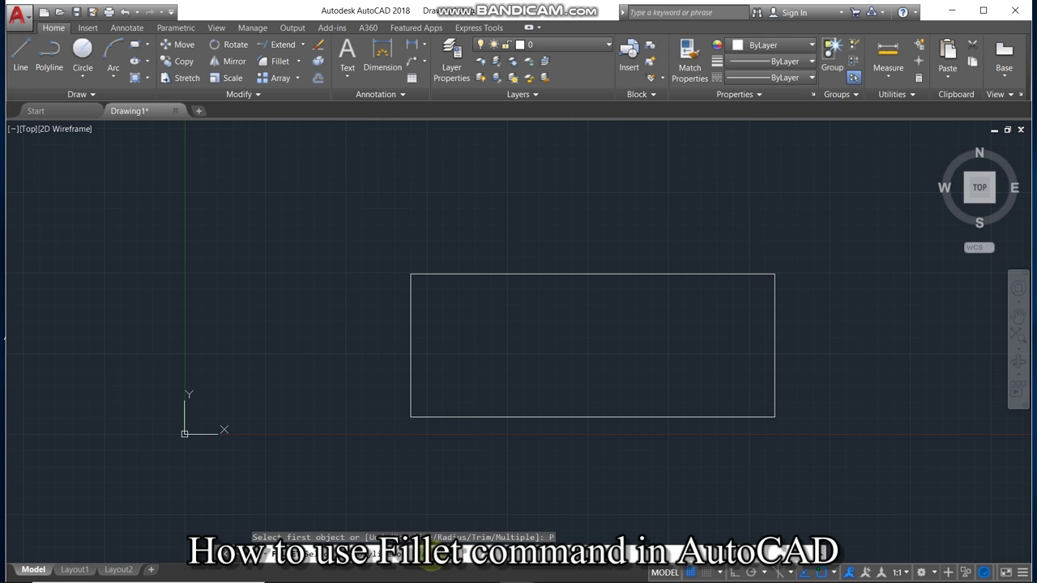
pyautogui.press('Return')
pyautogui.write('r')
pyautogui.press('Return')
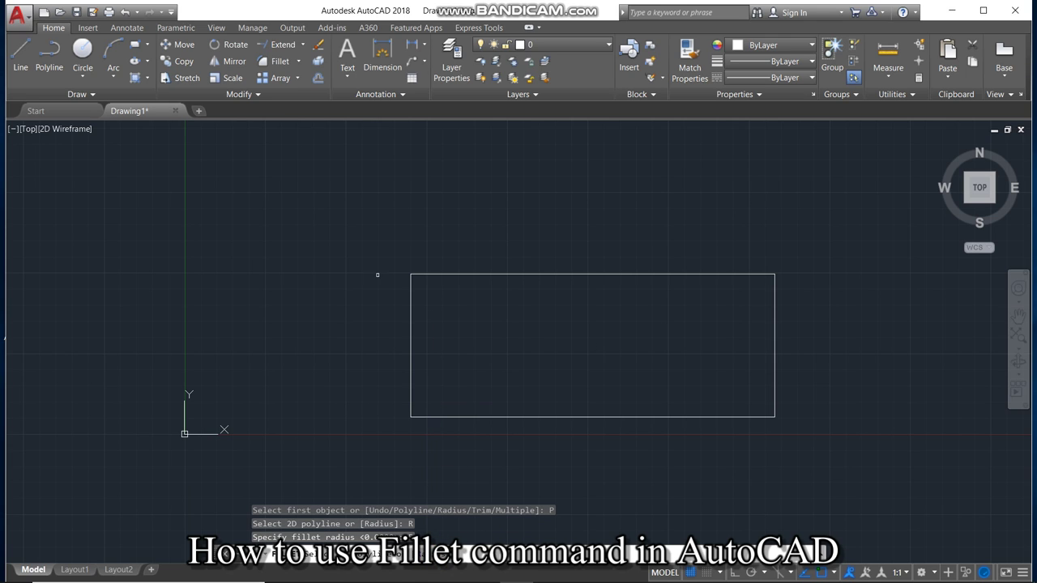
pyautogui.click(415, 309)
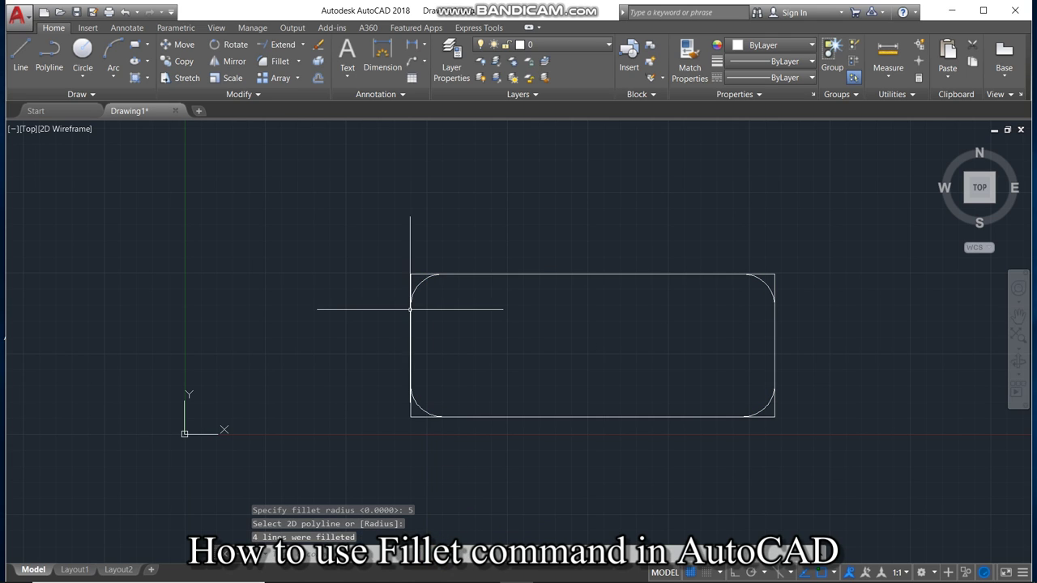
pyautogui.scroll(2, 891, 425)
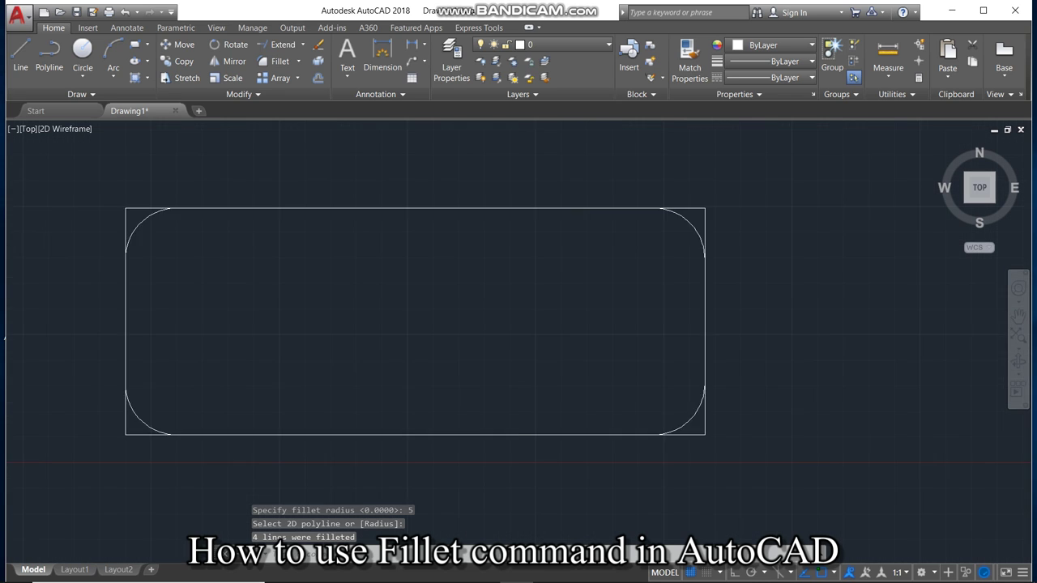
pyautogui.scroll(2, 917, 420)
pyautogui.scroll(-4, 750, 384)
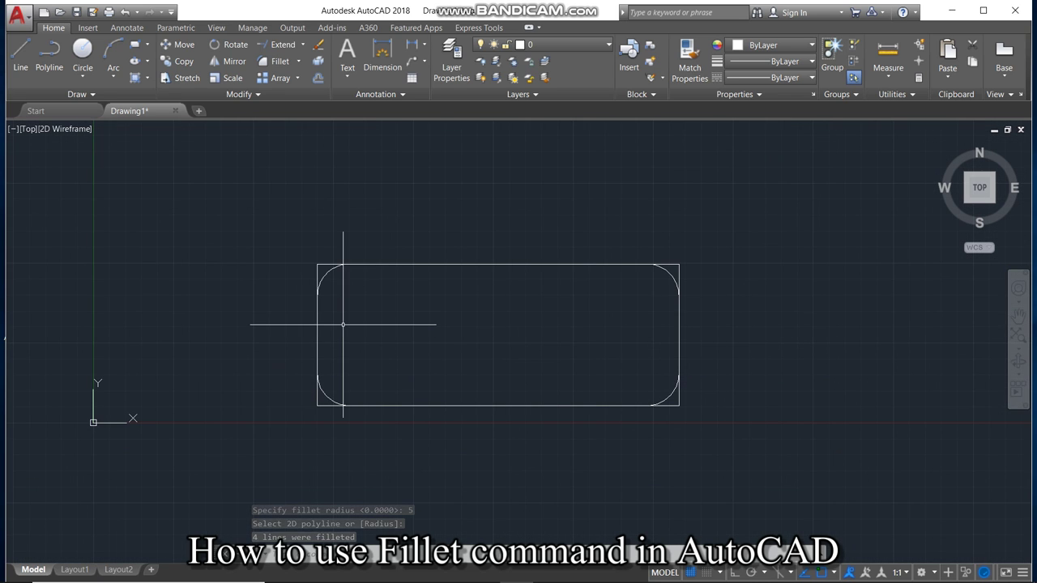
pyautogui.scroll(1, 342, 324)
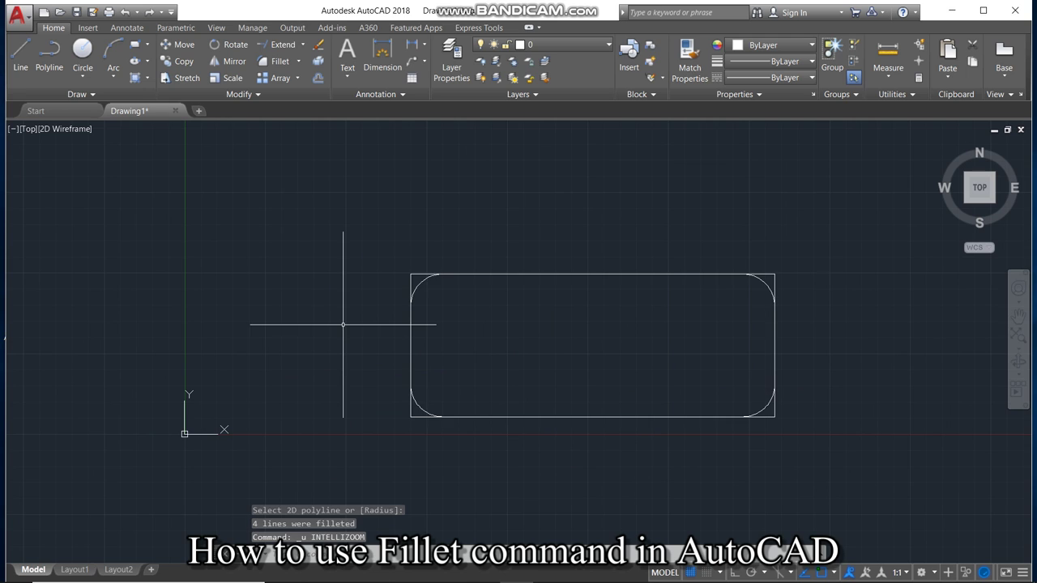
pyautogui.hotkey('ctrl', 'z')
# Set the fillet trim mode to Trim
pyautogui.click(275, 62)
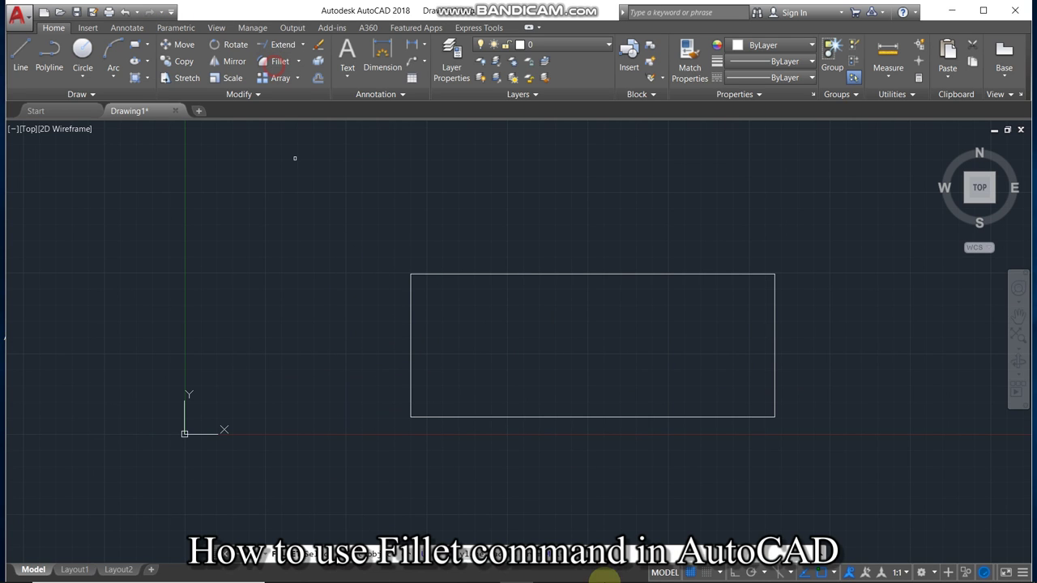
pyautogui.write('t')
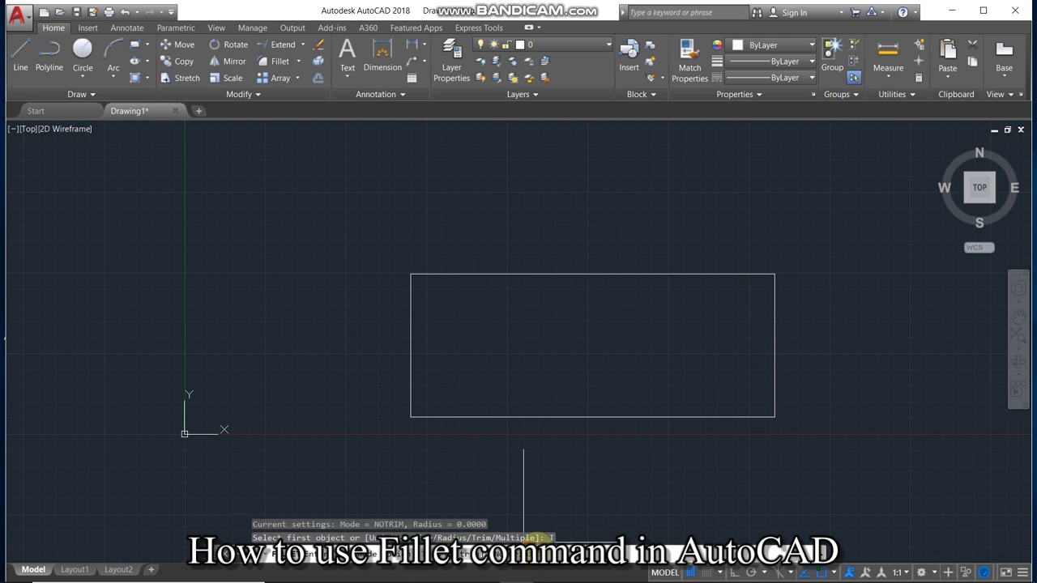
pyautogui.press('Return')
pyautogui.write('t')
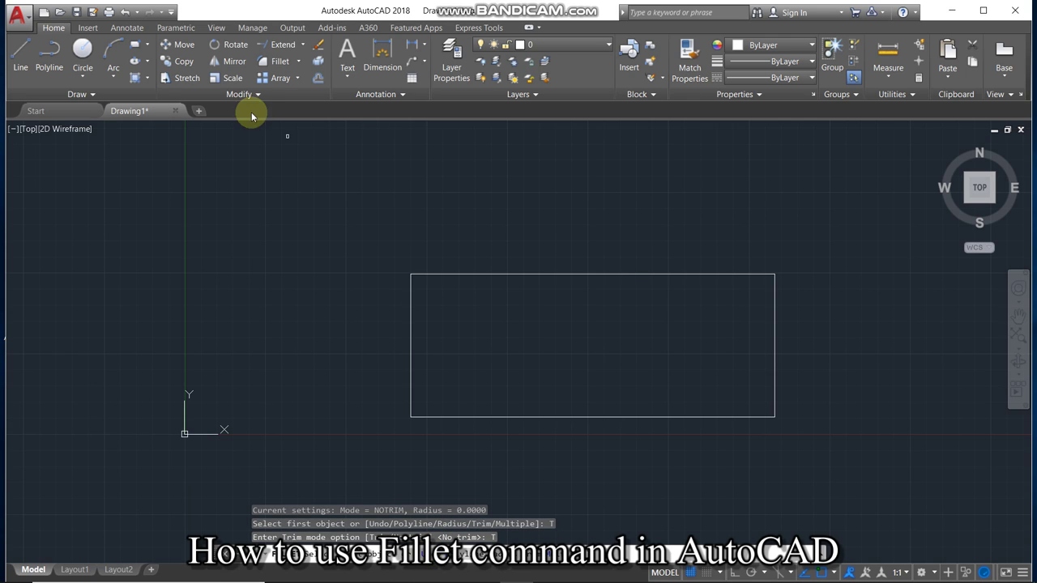
# Fillet the whole rectangle polyline at once in Trim mode, then undo it
pyautogui.click(278, 61)
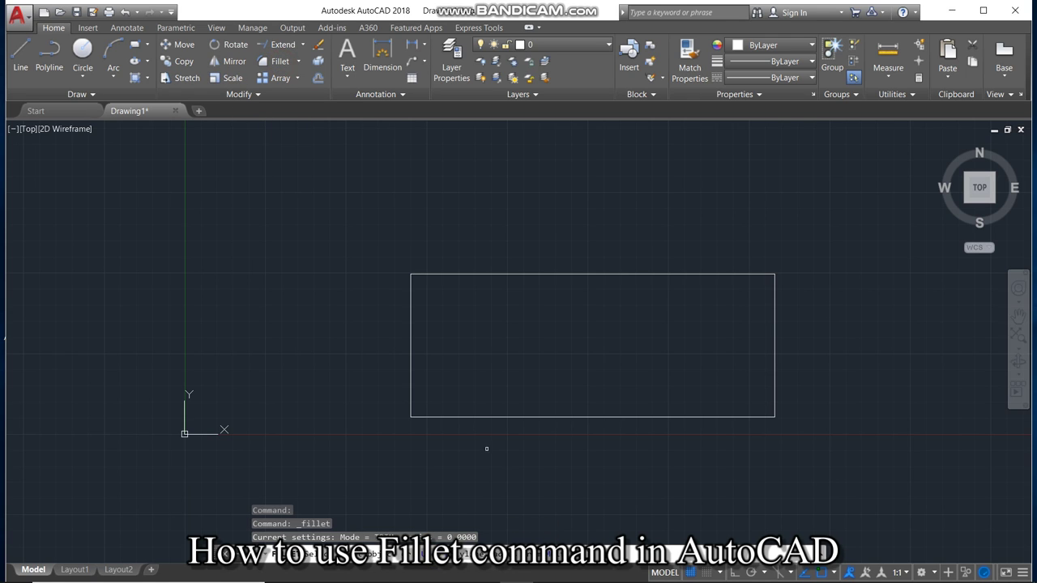
pyautogui.write('p')
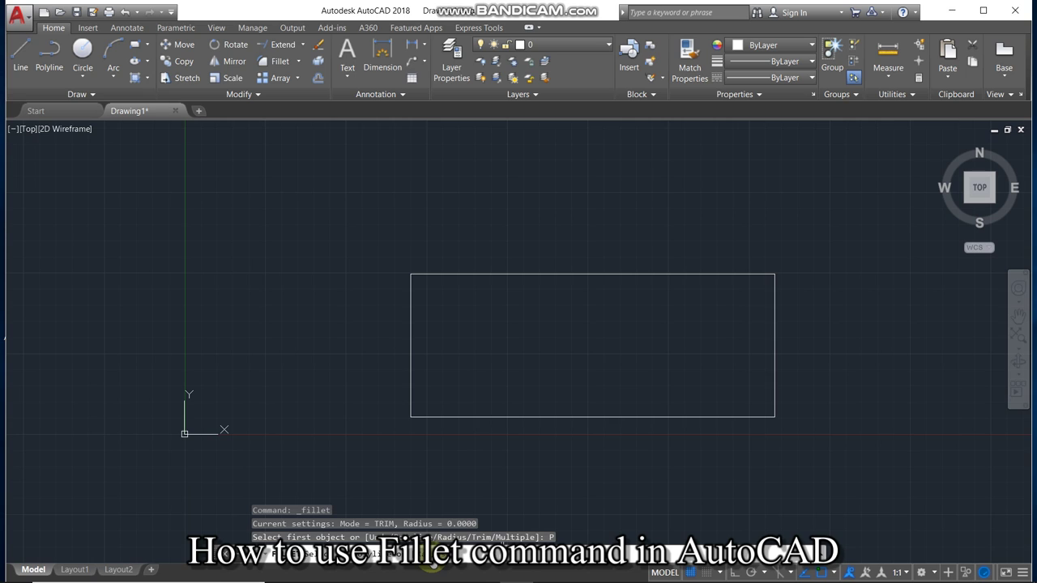
pyautogui.press('Return')
pyautogui.write('r [Ra')
pyautogui.press('Return')
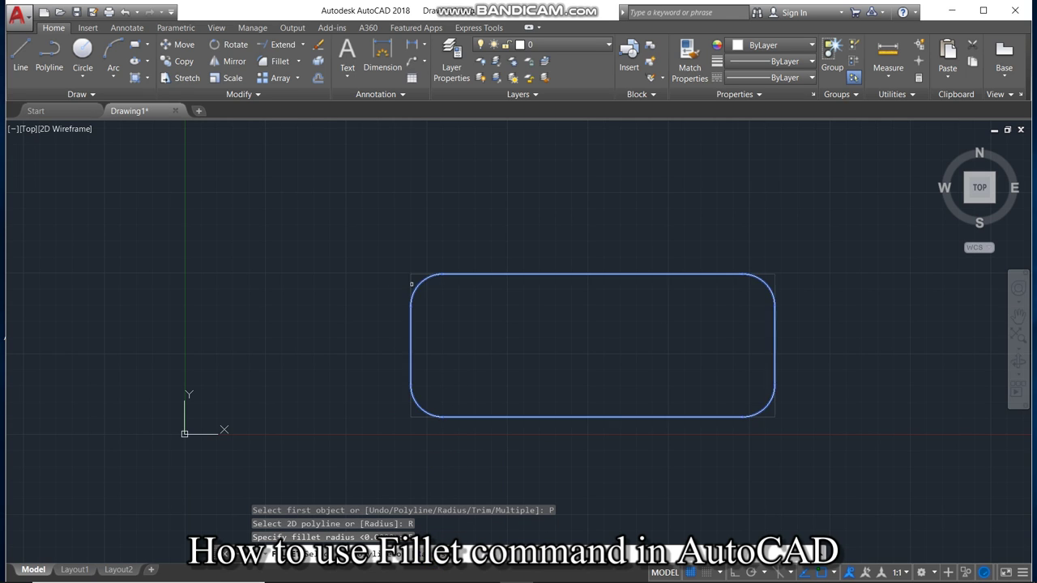
pyautogui.click(410, 300)
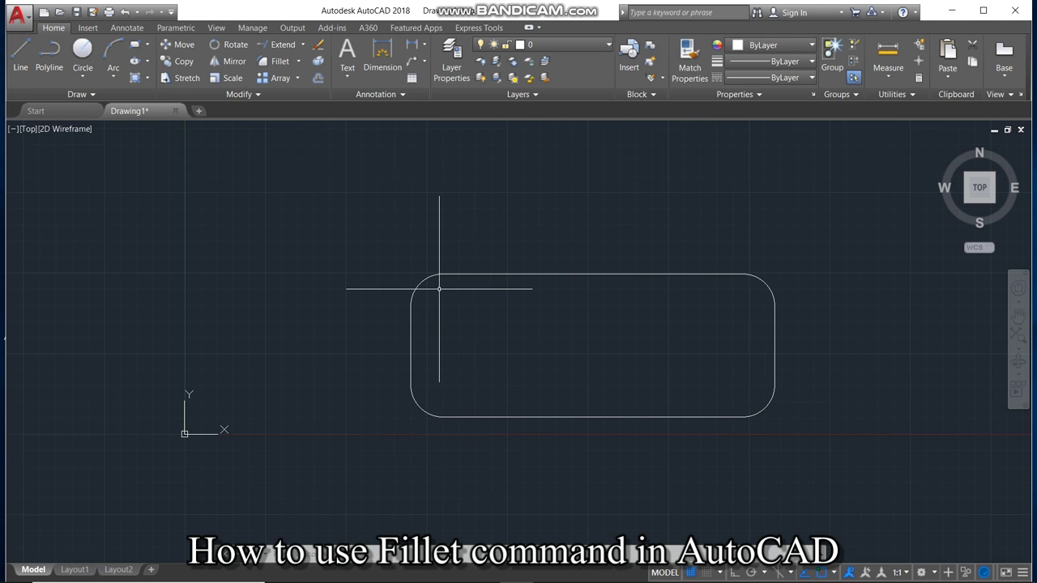
pyautogui.hotkey('ctrl', 'z')
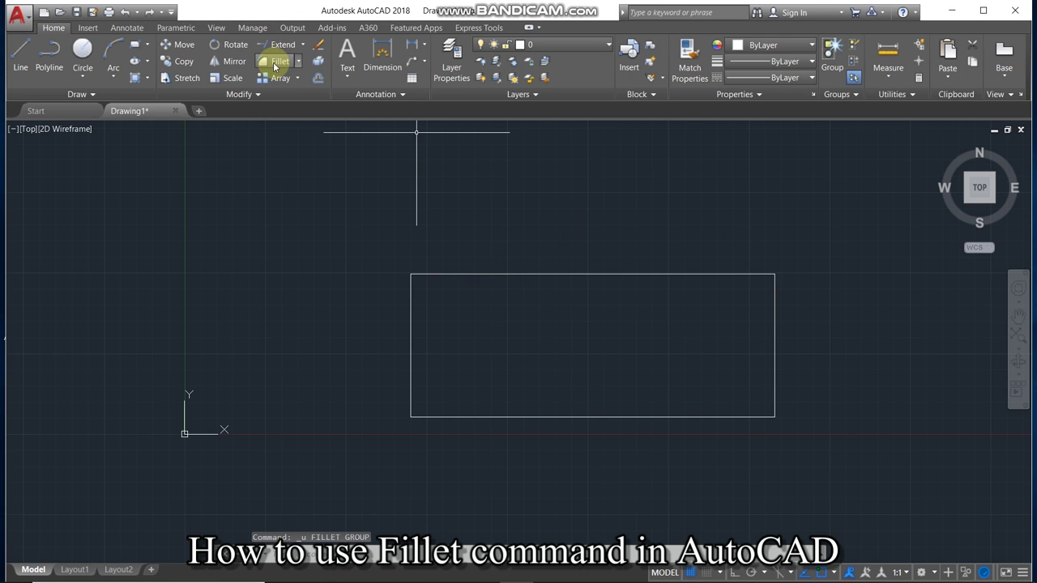
# Cancel a restarted Fillet and select the rectangle
pyautogui.click(275, 65)
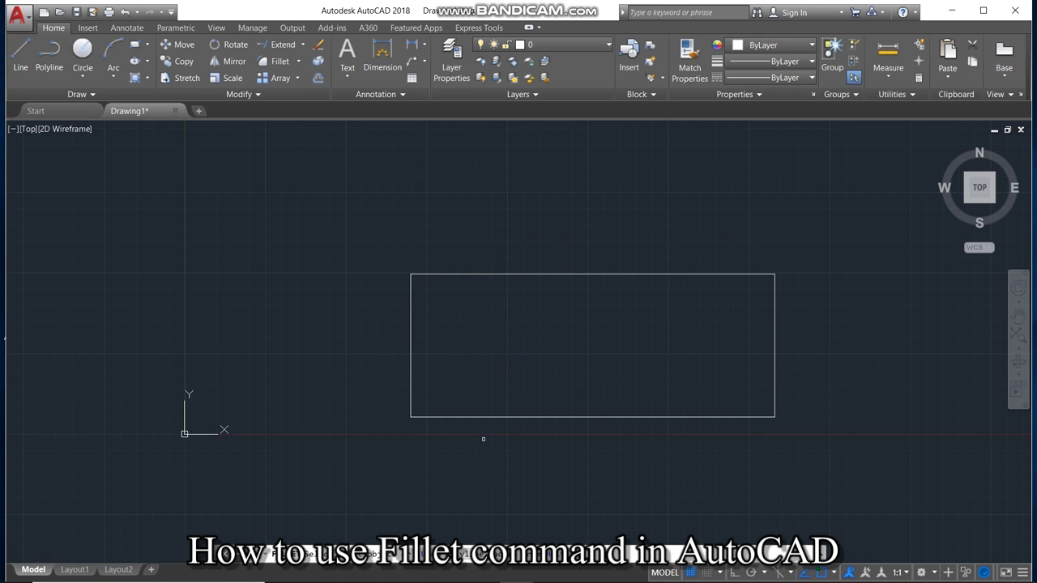
pyautogui.press('Escape')
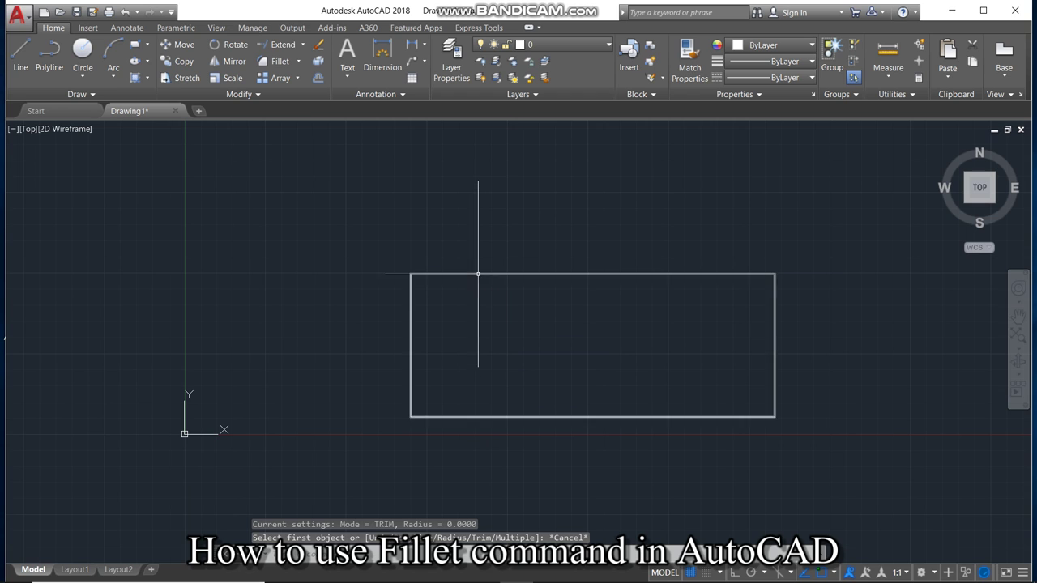
pyautogui.click(478, 274)
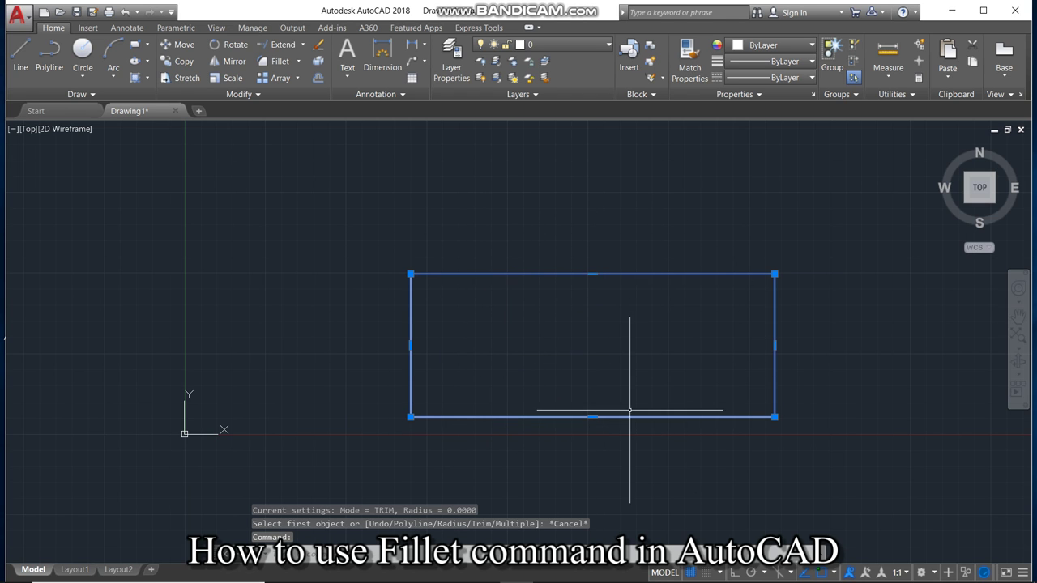
pyautogui.scroll(-5, 810, 320)
pyautogui.scroll(10, 812, 324)
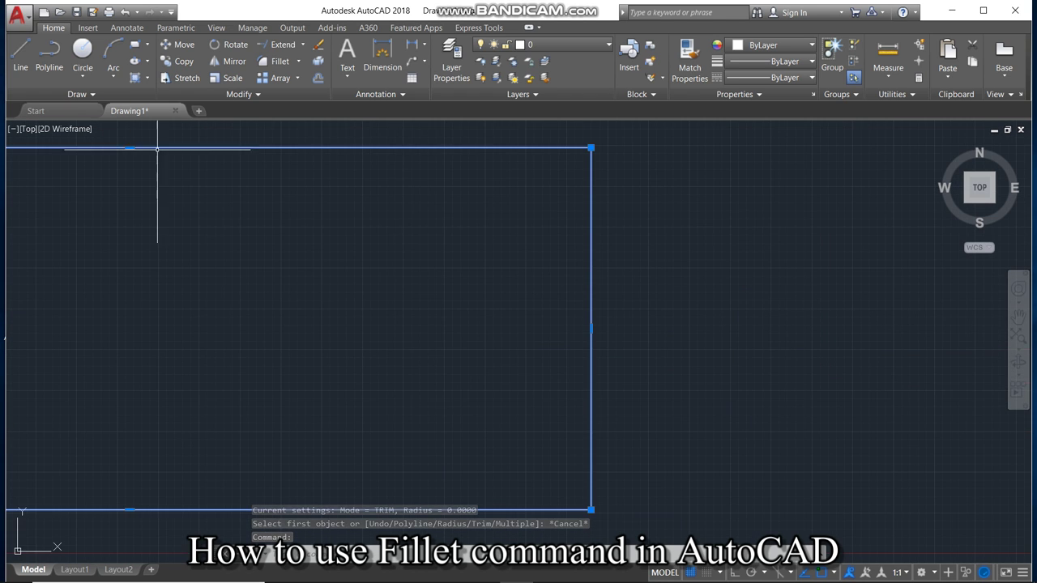
pyautogui.scroll(-6, 235, 208)
# Begin a line shape with a 20-unit segment, then a 10-unit vertical segment with Ortho on
pyautogui.press('Escape')
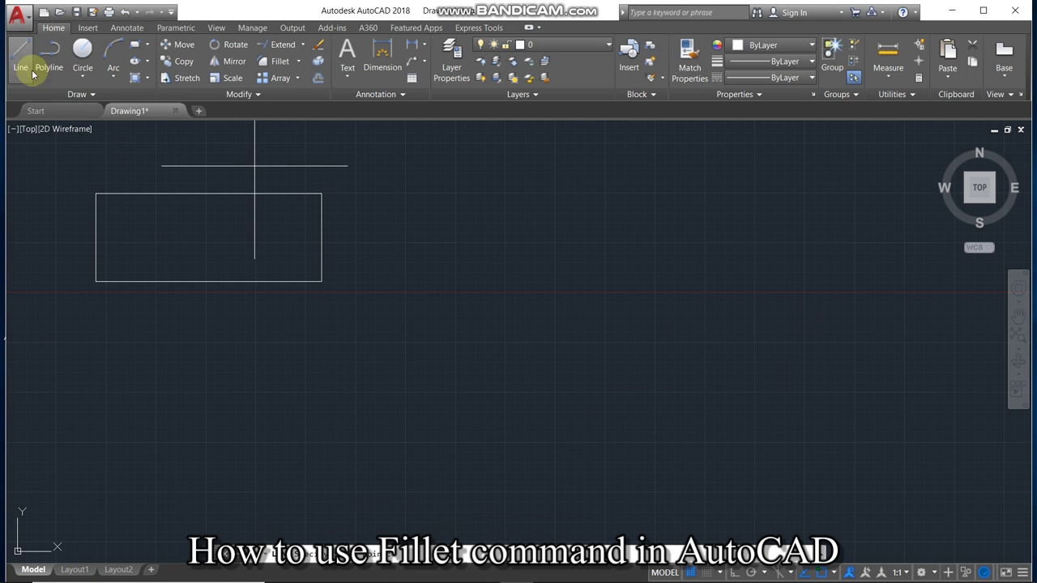
pyautogui.click(31, 72)
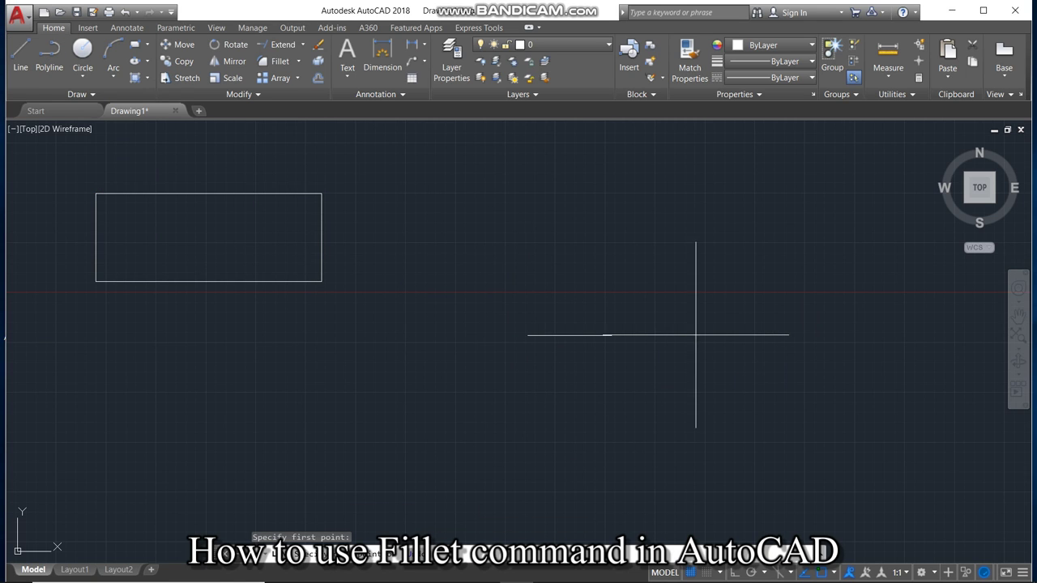
pyautogui.write('20')
pyautogui.press('Return')
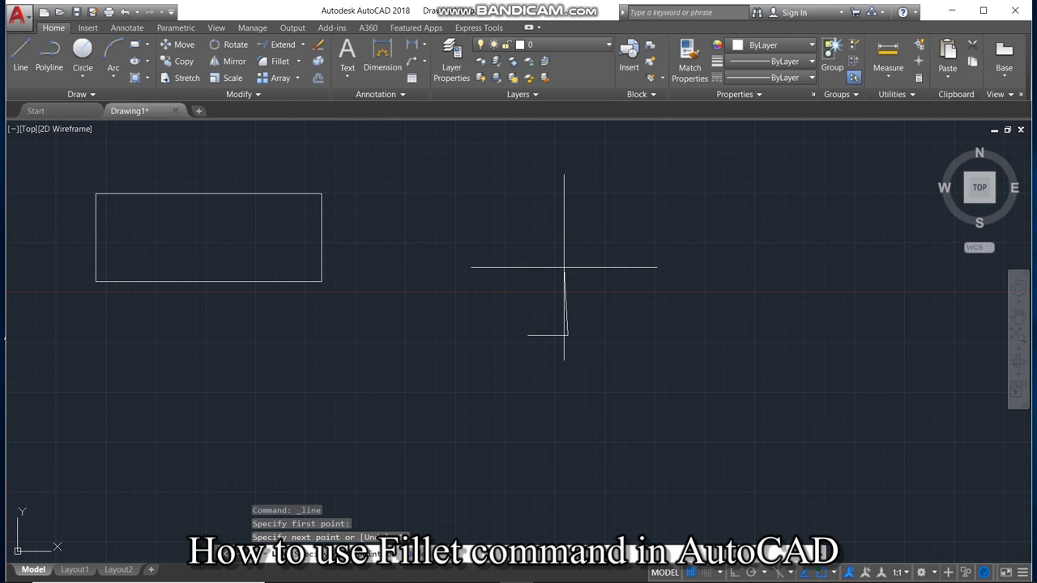
pyautogui.click(565, 267)
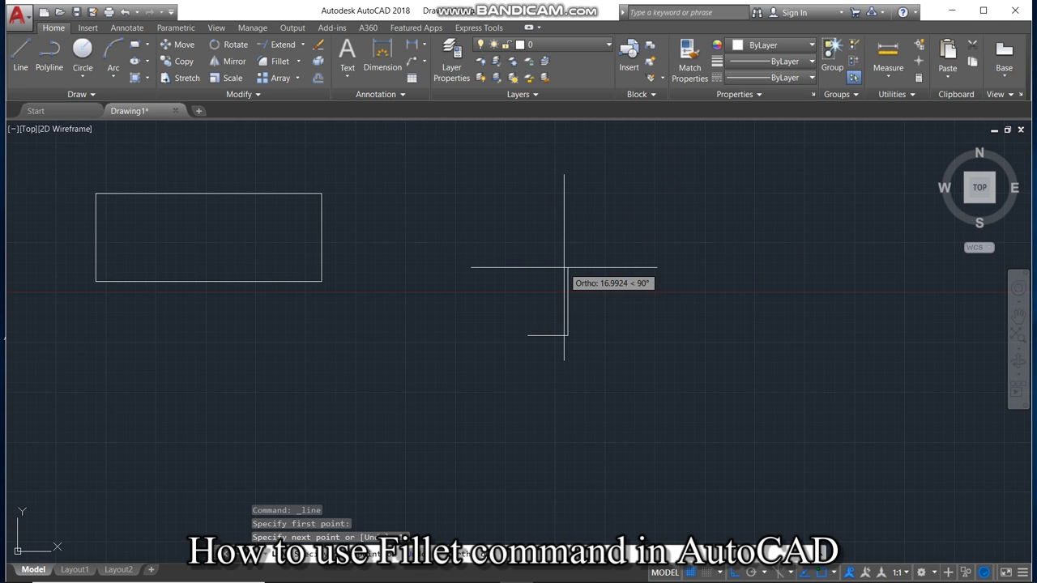
pyautogui.write('10')
pyautogui.press('Return')
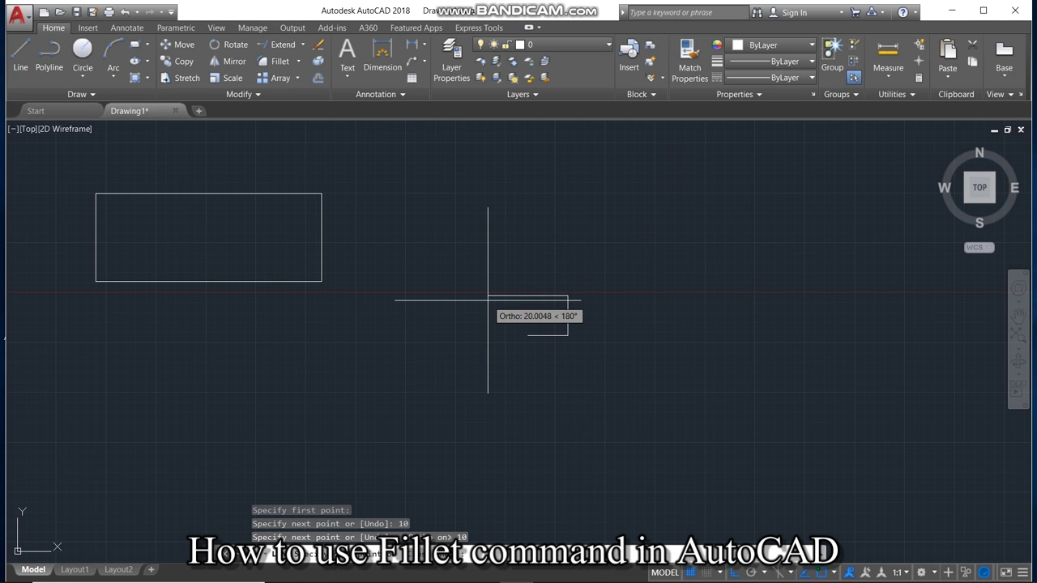
# Add three more 10-unit segments to close the small shape, then select the original rectangle
pyautogui.write('10')
pyautogui.press('Return')
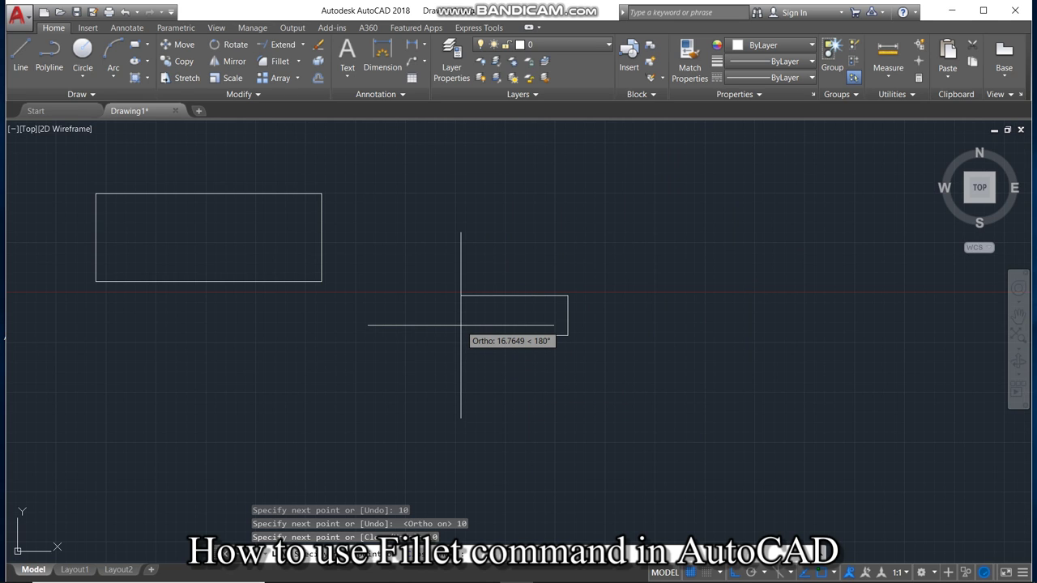
pyautogui.write('10')
pyautogui.press('Return')
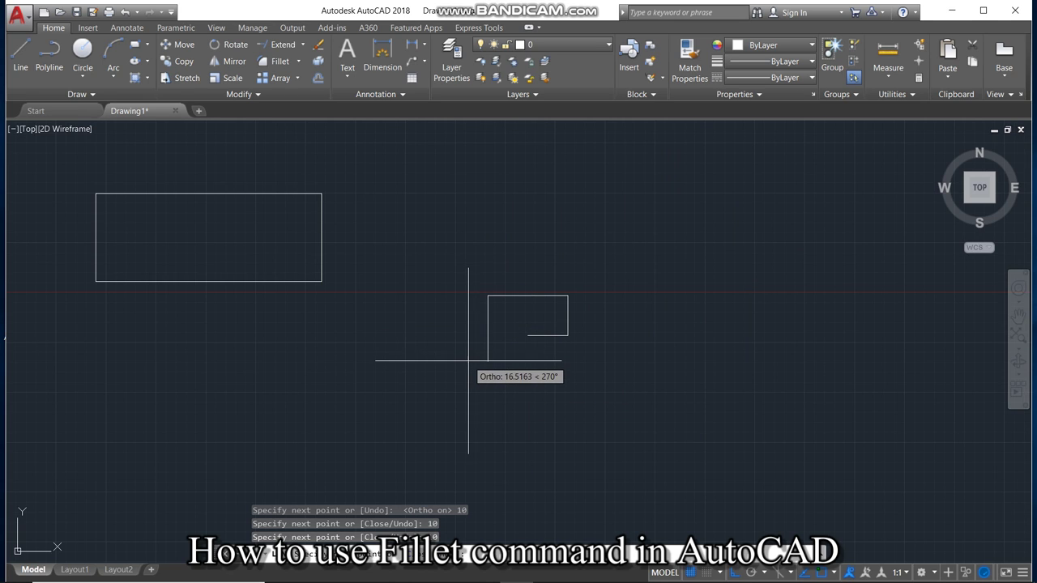
pyautogui.write('10')
pyautogui.press('Return')
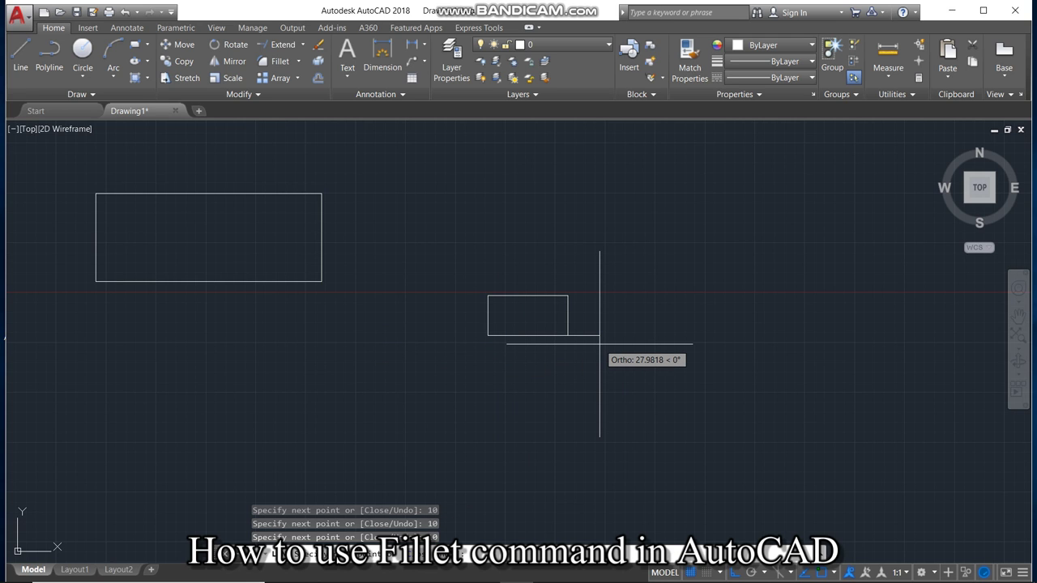
pyautogui.press('Escape')
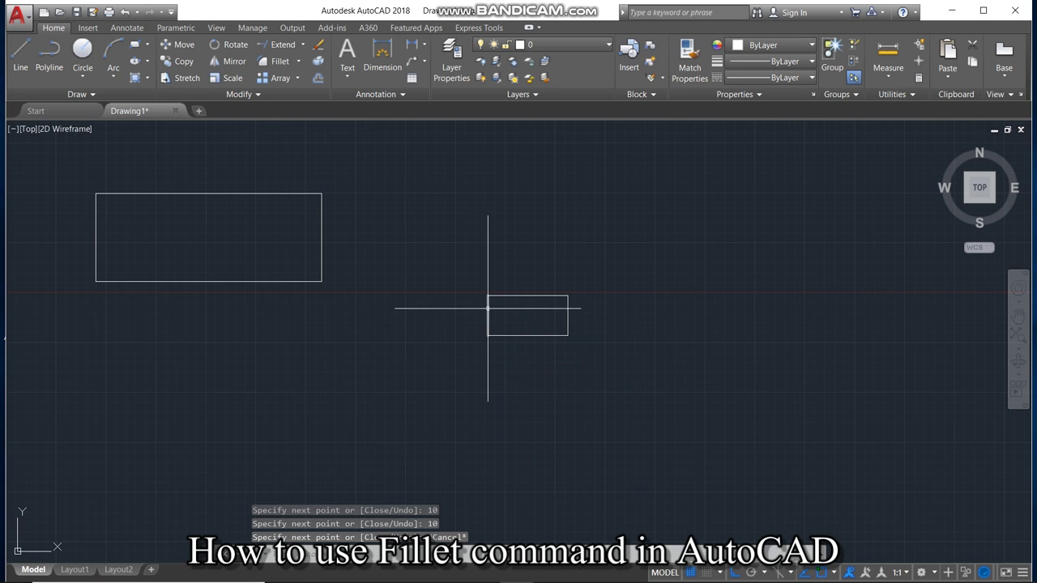
pyautogui.scroll(4, 527, 340)
pyautogui.scroll(-4, 289, 317)
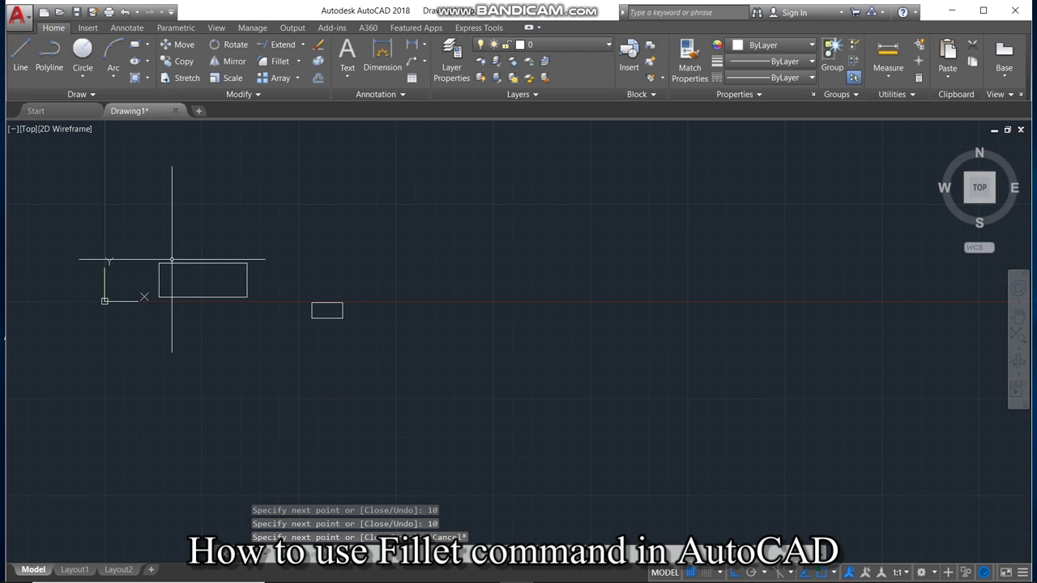
pyautogui.click(213, 263)
pyautogui.scroll(5, 193, 290)
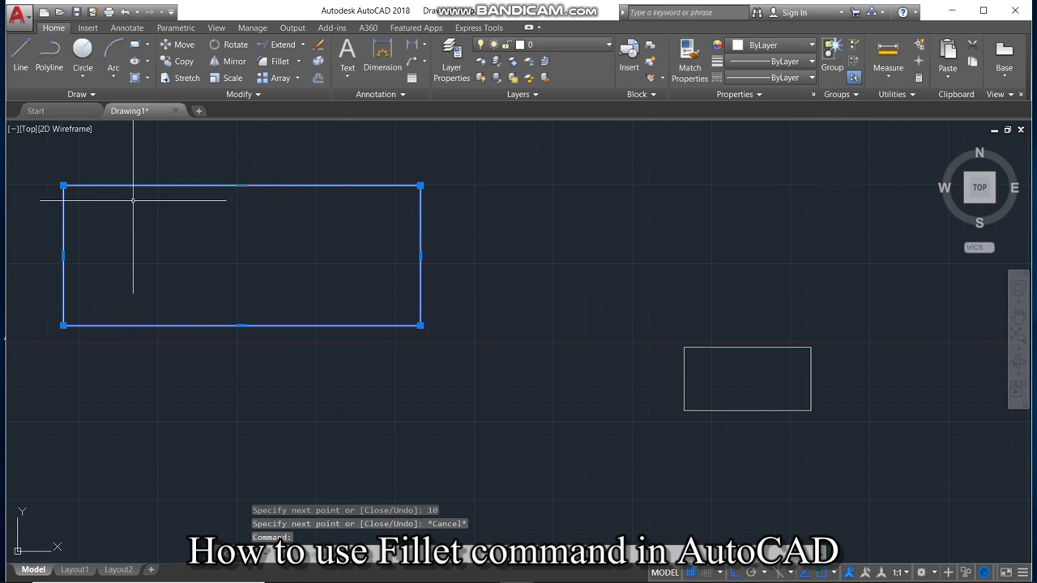
pyautogui.press('Escape')
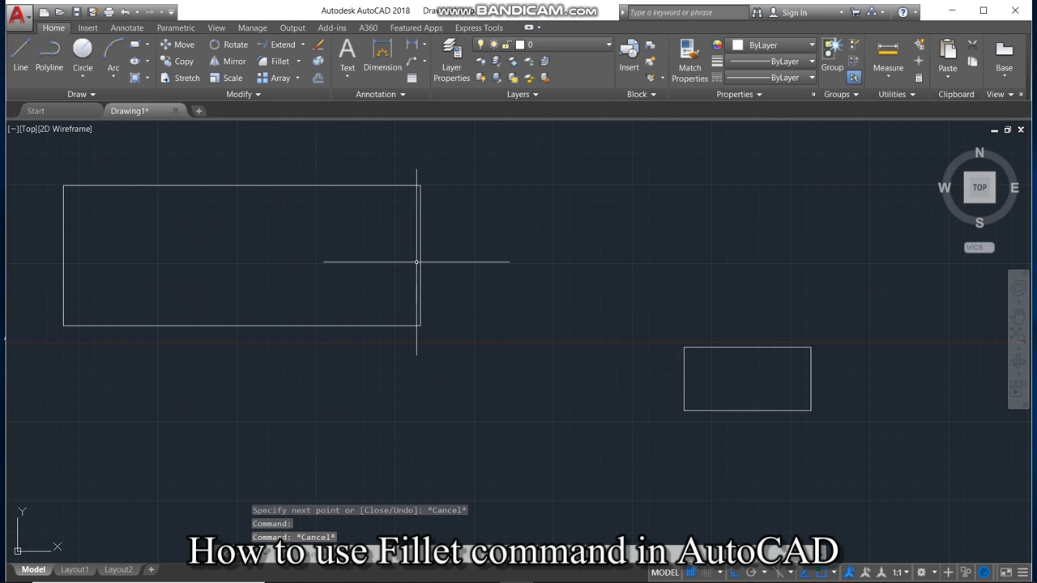
pyautogui.scroll(-3, 567, 372)
pyautogui.scroll(3, 672, 389)
pyautogui.scroll(3, 600, 385)
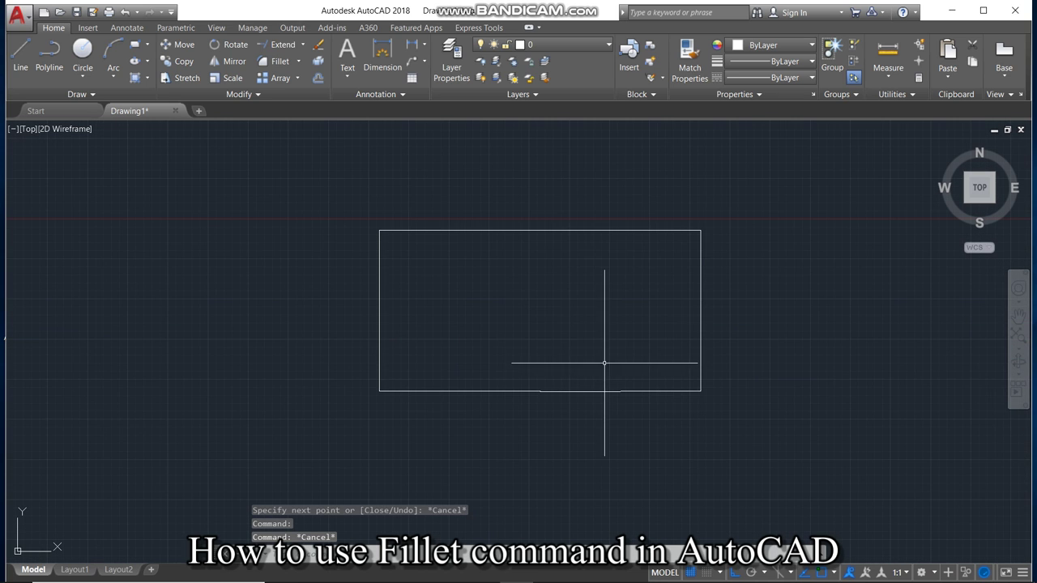
pyautogui.click(533, 258)
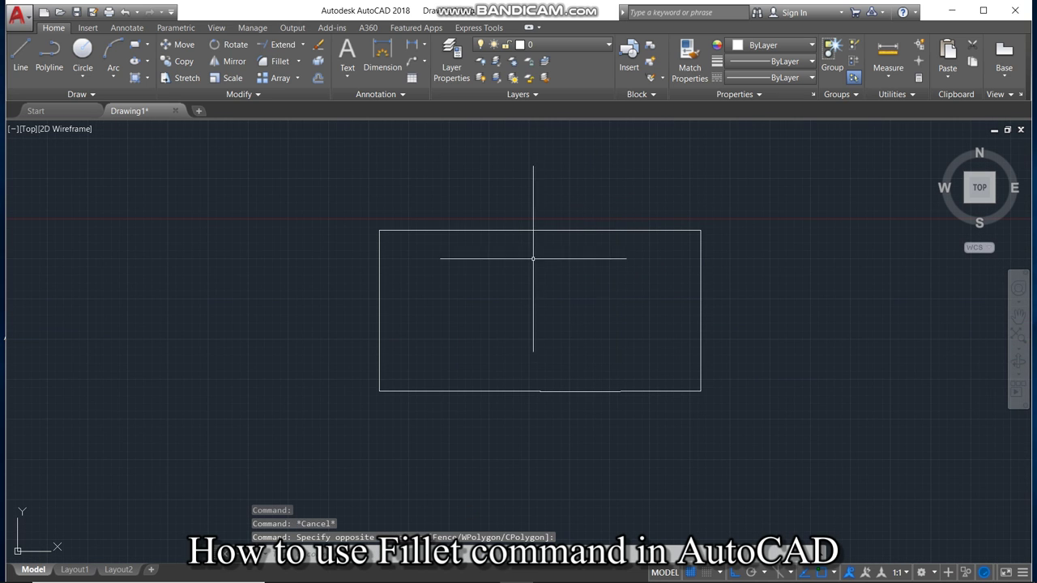
pyautogui.click(652, 226)
pyautogui.click(470, 230)
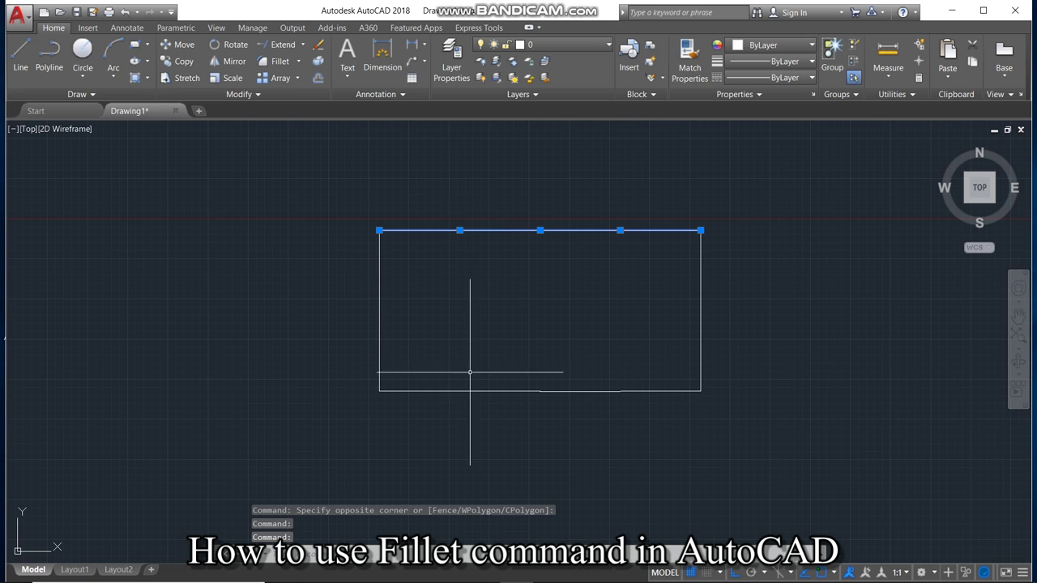
pyautogui.click(478, 392)
pyautogui.press('Escape')
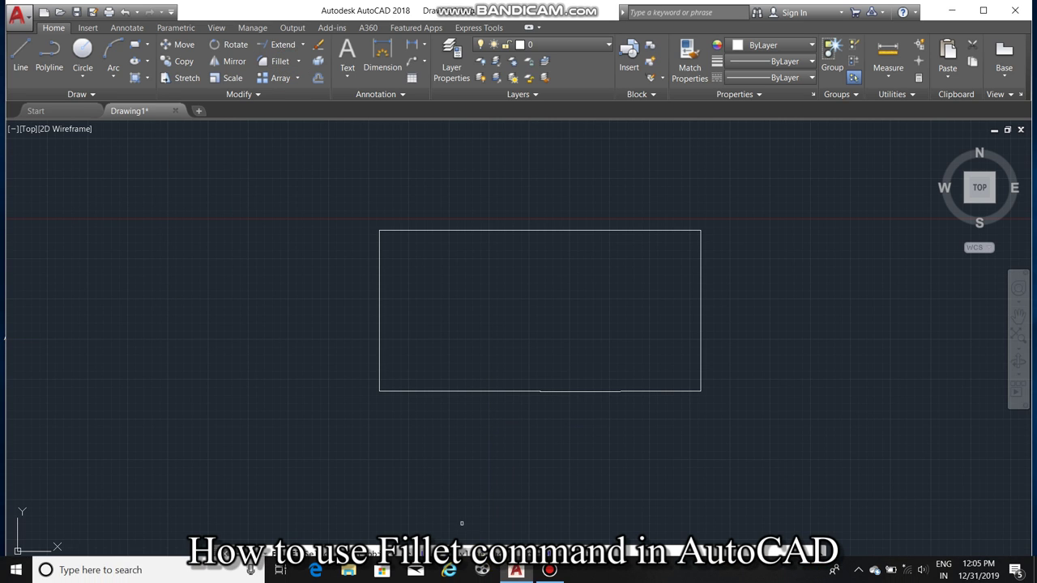
# Try a Polyline fillet on the line-built rectangle, which fails, and cancel
pyautogui.write('f')
pyautogui.press('Return')
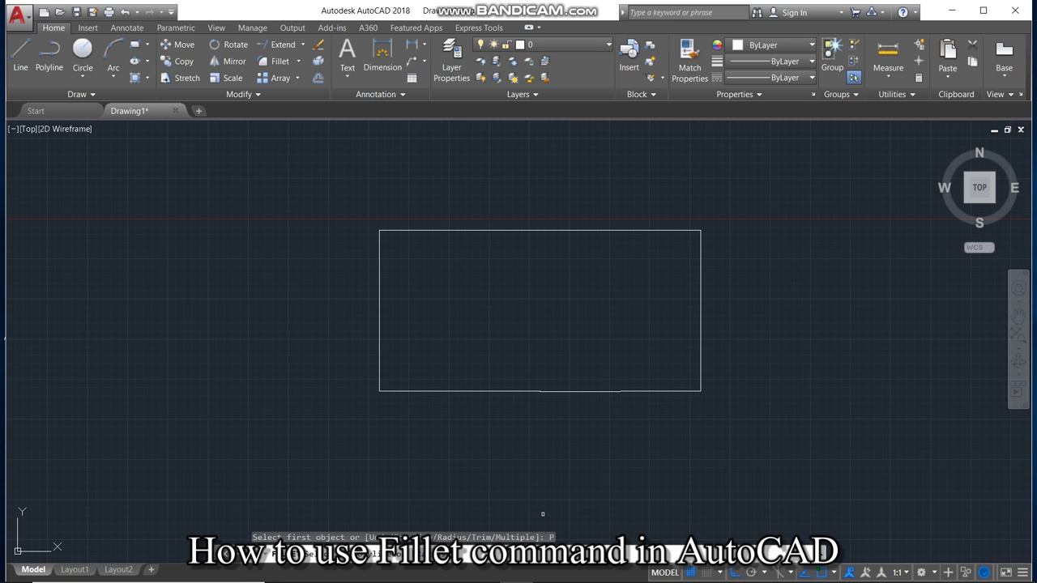
pyautogui.press('Return')
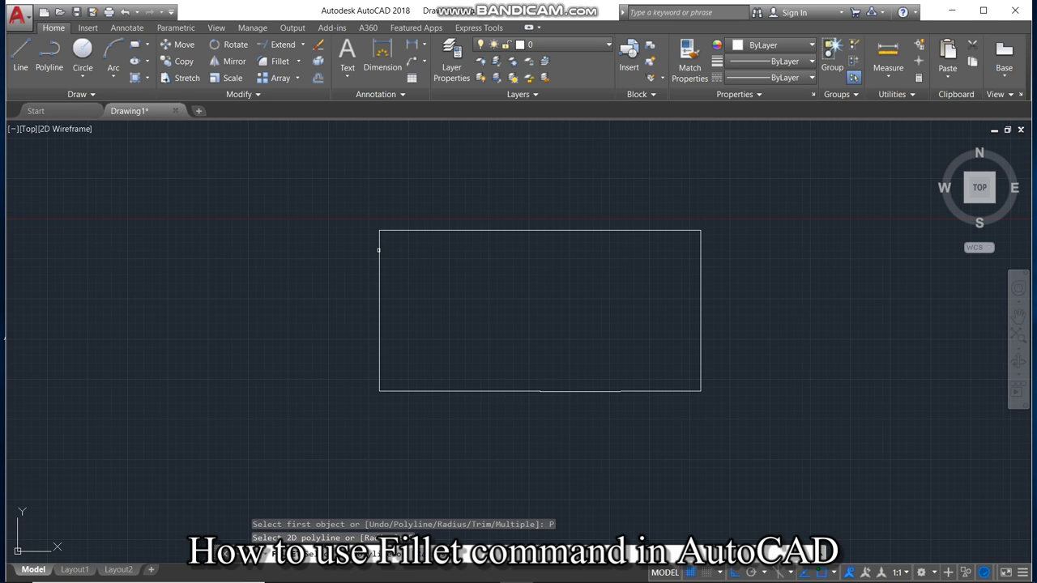
pyautogui.click(379, 250)
pyautogui.click(416, 231)
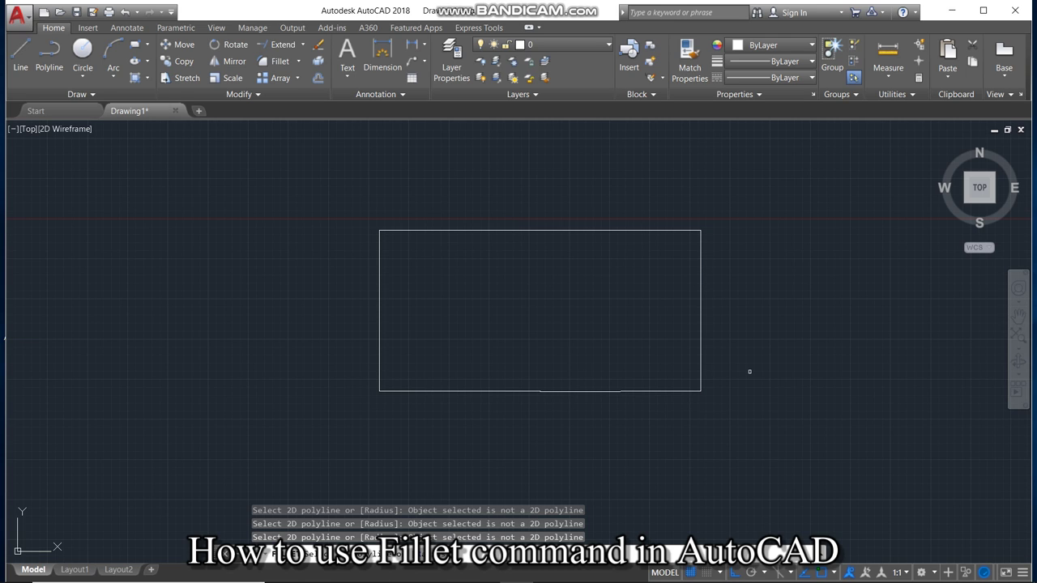
pyautogui.press('Escape')
# Window-select the line-built rectangle and delete it, then zoom to the remaining rectangle
pyautogui.click(751, 214)
pyautogui.click(294, 424)
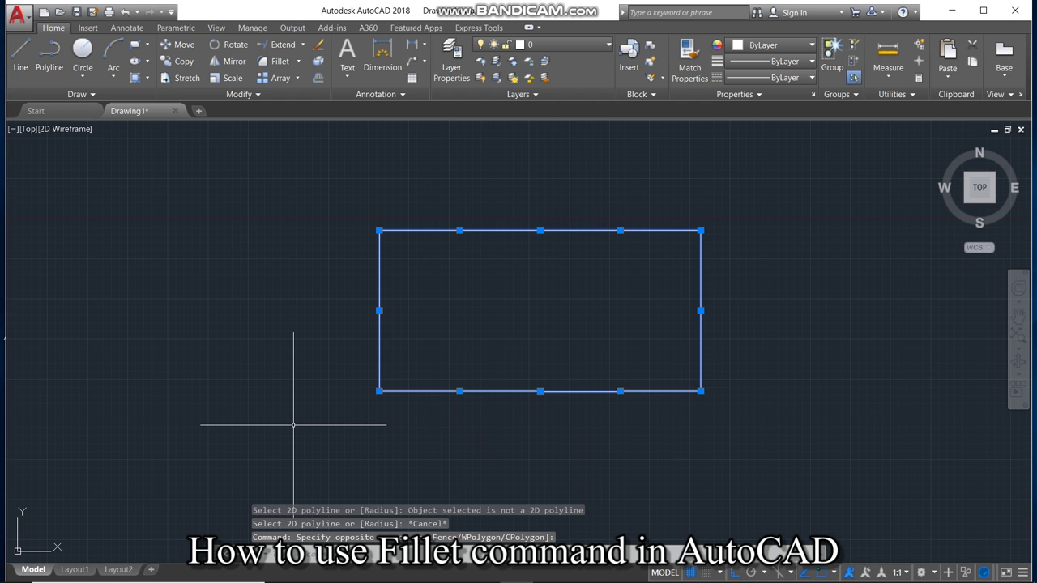
pyautogui.press('Delete')
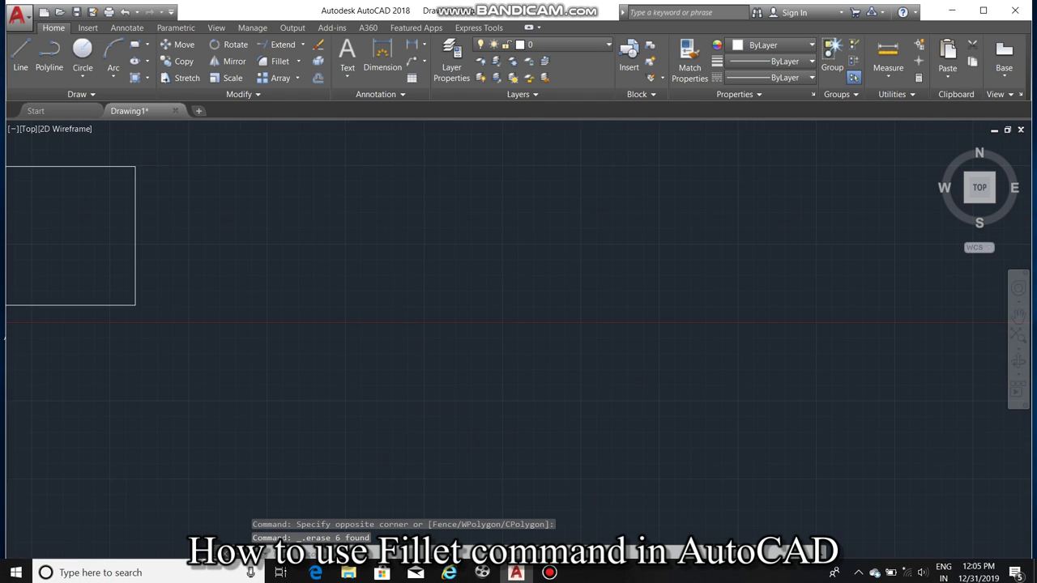
pyautogui.scroll(-3, 156, 362)
pyautogui.scroll(4, 129, 357)
pyautogui.scroll(2, 178, 349)
pyautogui.scroll(-2, 224, 364)
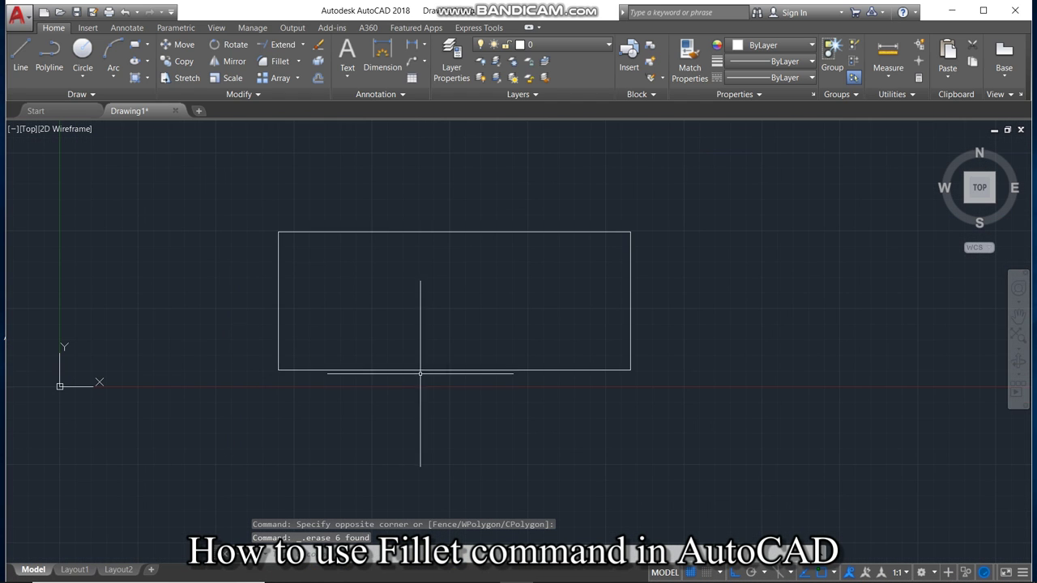
pyautogui.click(272, 62)
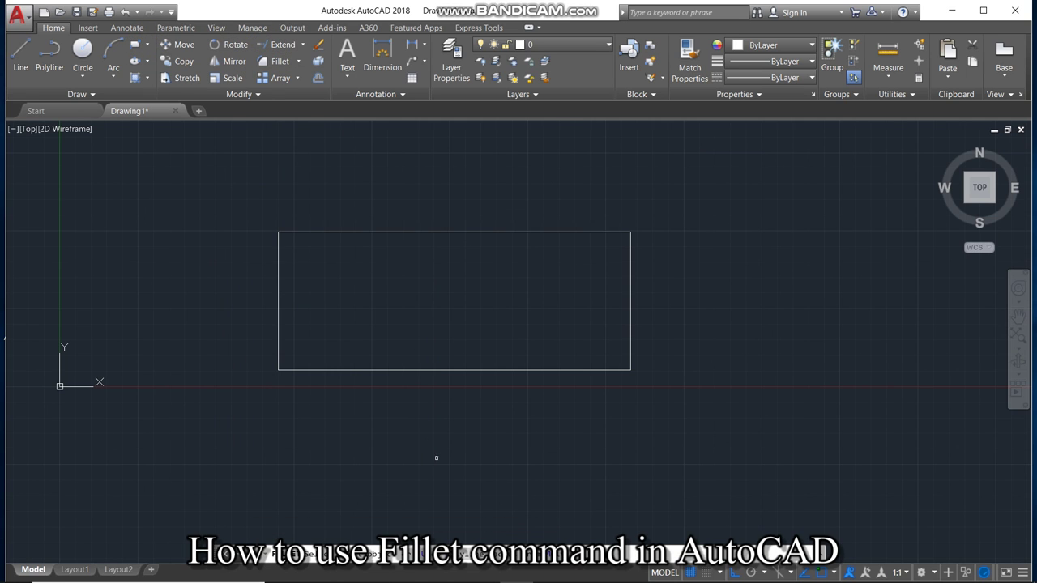
pyautogui.write('p')
pyautogui.press('Return')
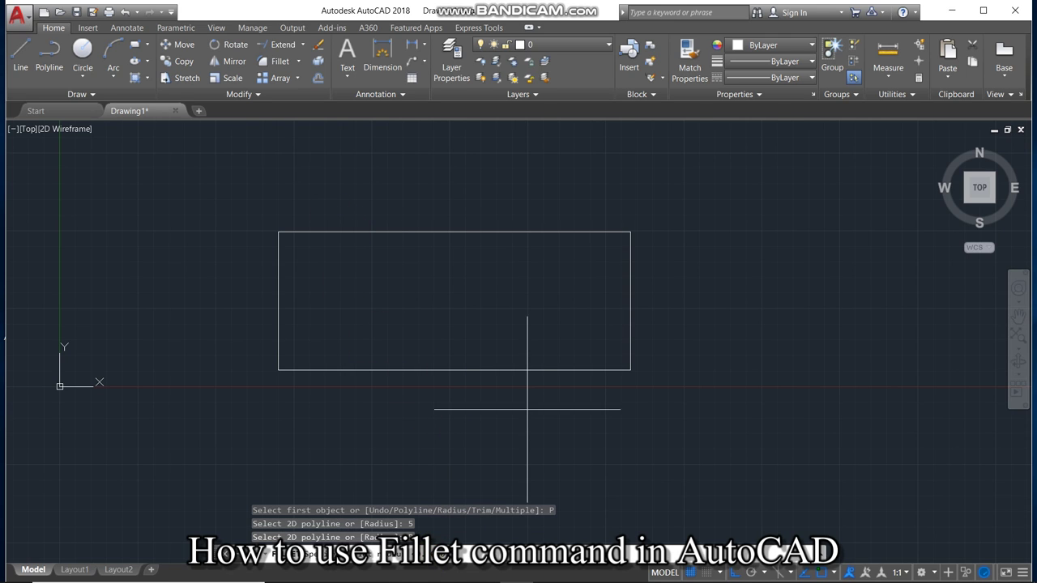
pyautogui.write('r')
pyautogui.press('Return')
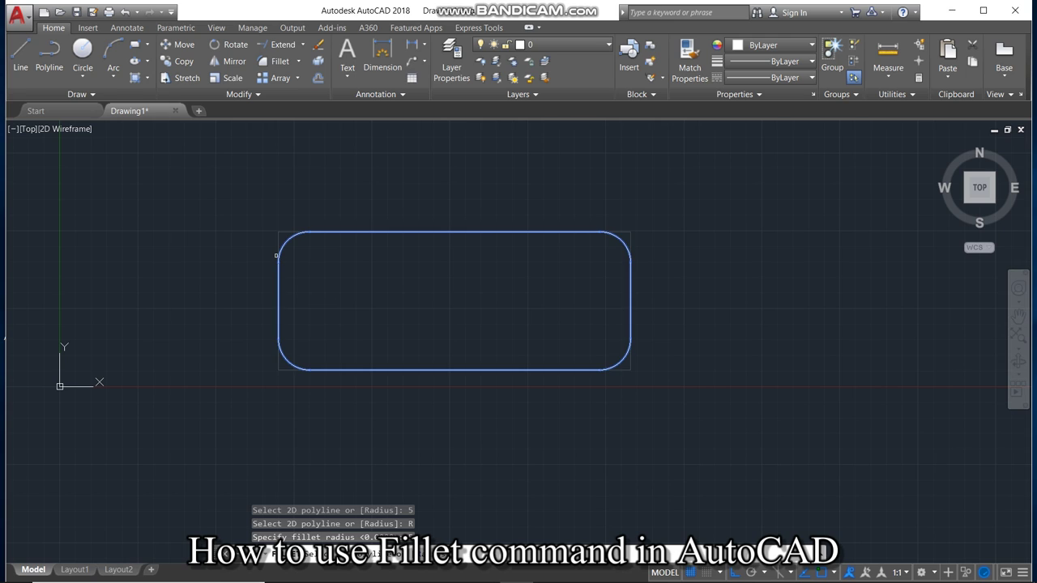
pyautogui.click(276, 256)
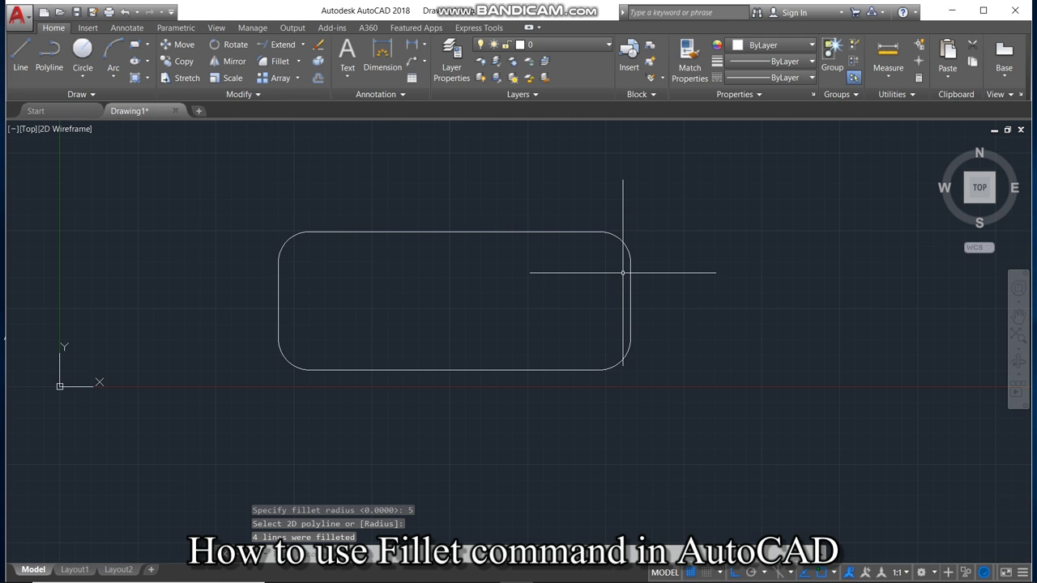
pyautogui.hotkey('ctrl', 'z')
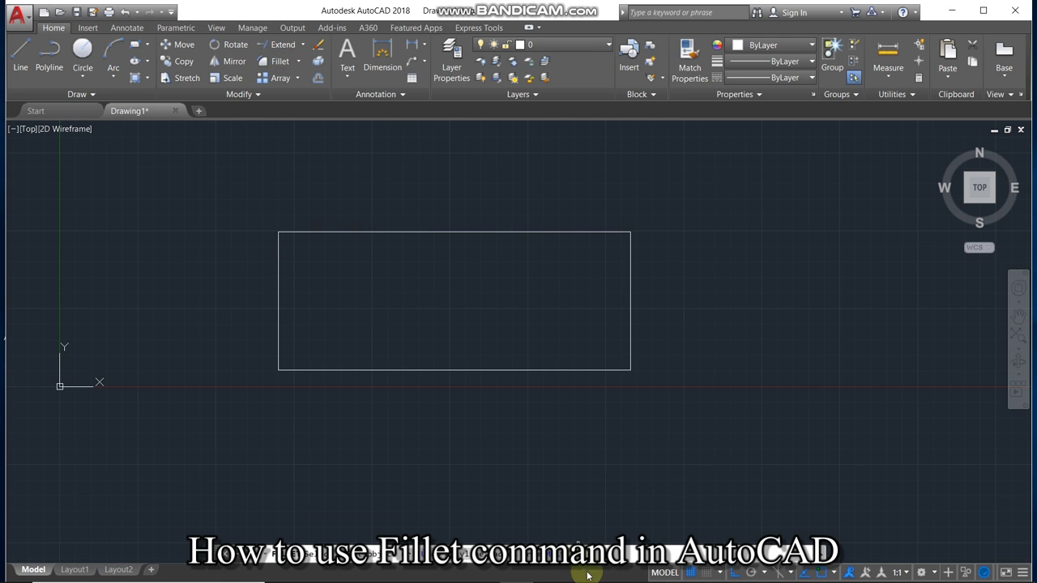
# Set the fillet radius to 5 and round the top-left corner
pyautogui.write('f')
pyautogui.press('Return')
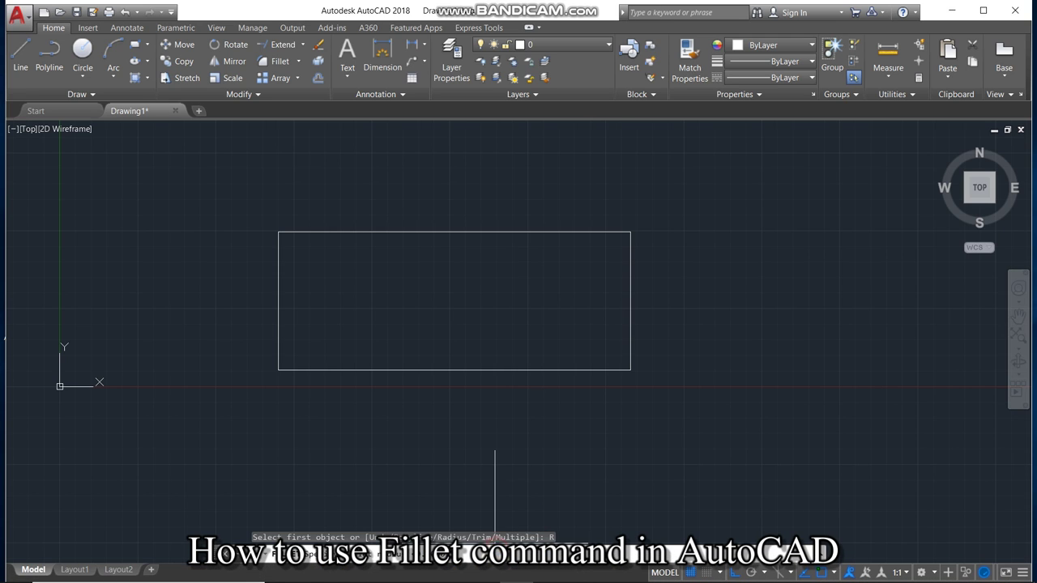
pyautogui.write('r')
pyautogui.press('Return')
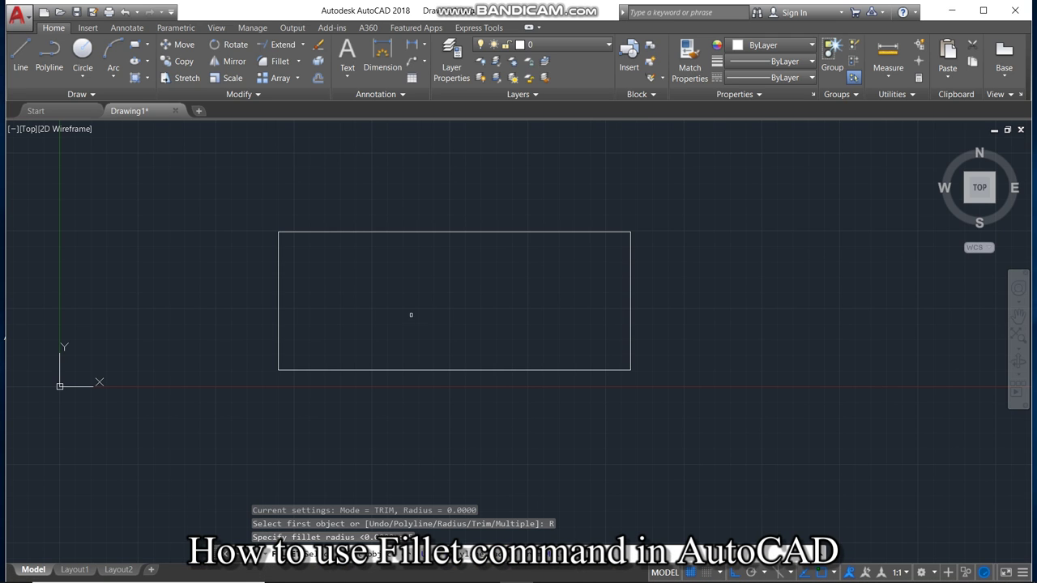
pyautogui.click(278, 251)
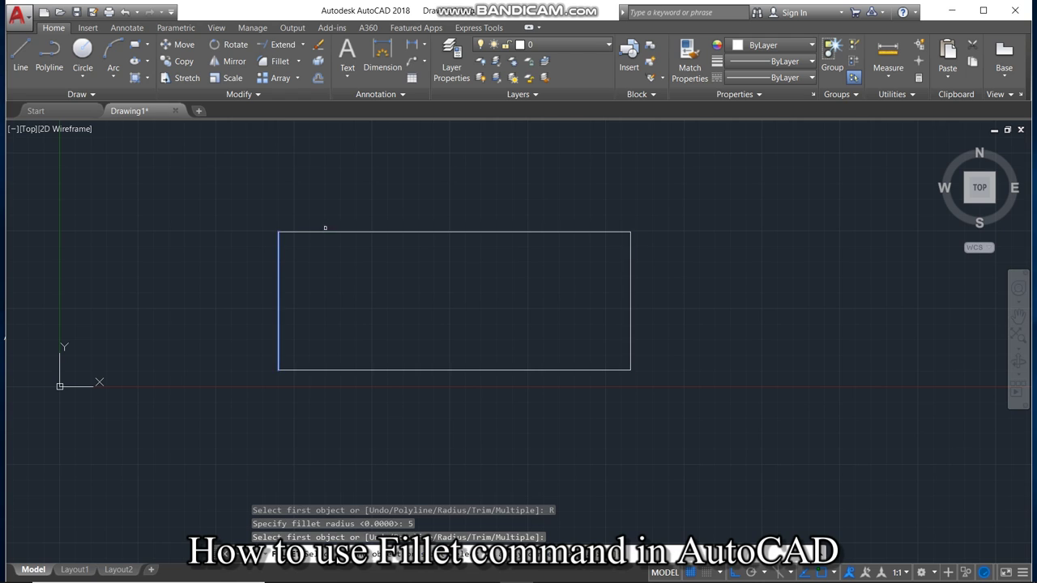
pyautogui.click(572, 232)
pyautogui.press('Return')
pyautogui.click(585, 233)
pyautogui.click(585, 234)
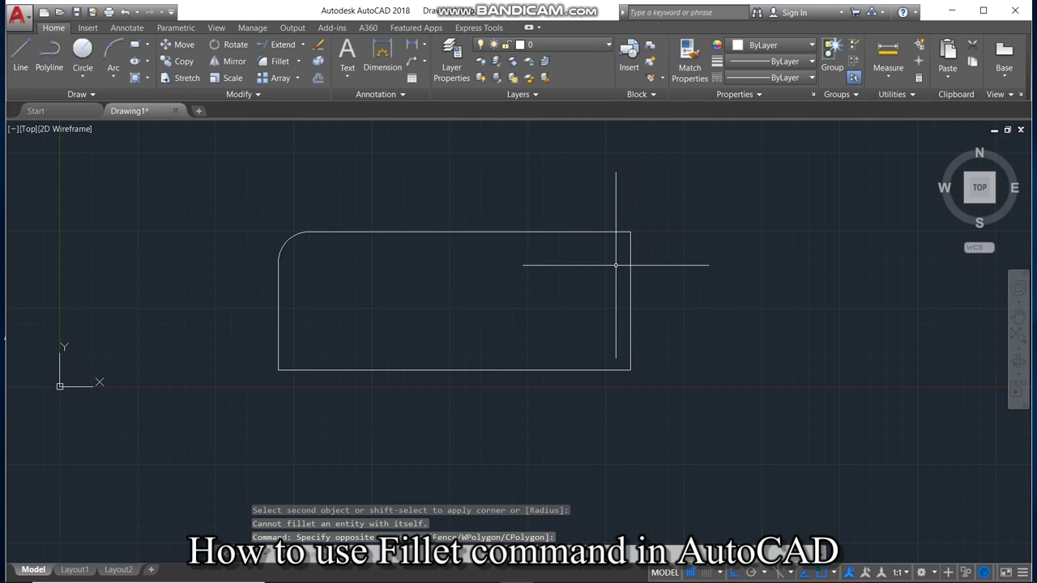
pyautogui.press('Return')
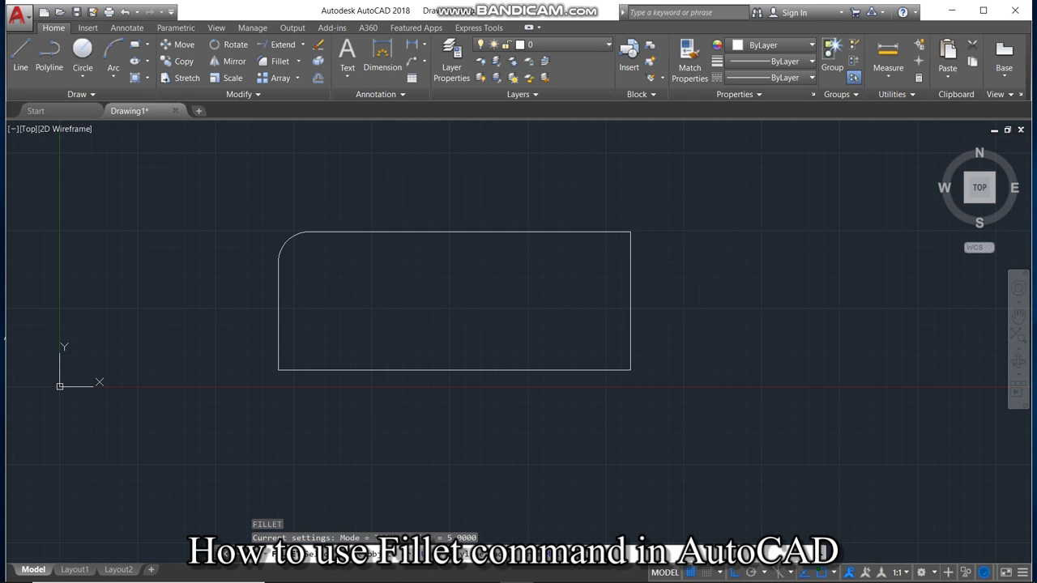
# Fillet the top-right and bottom-right corners and begin the bottom-left one
pyautogui.click(585, 233)
pyautogui.click(630, 262)
pyautogui.press('Return')
pyautogui.click(634, 341)
pyautogui.click(575, 369)
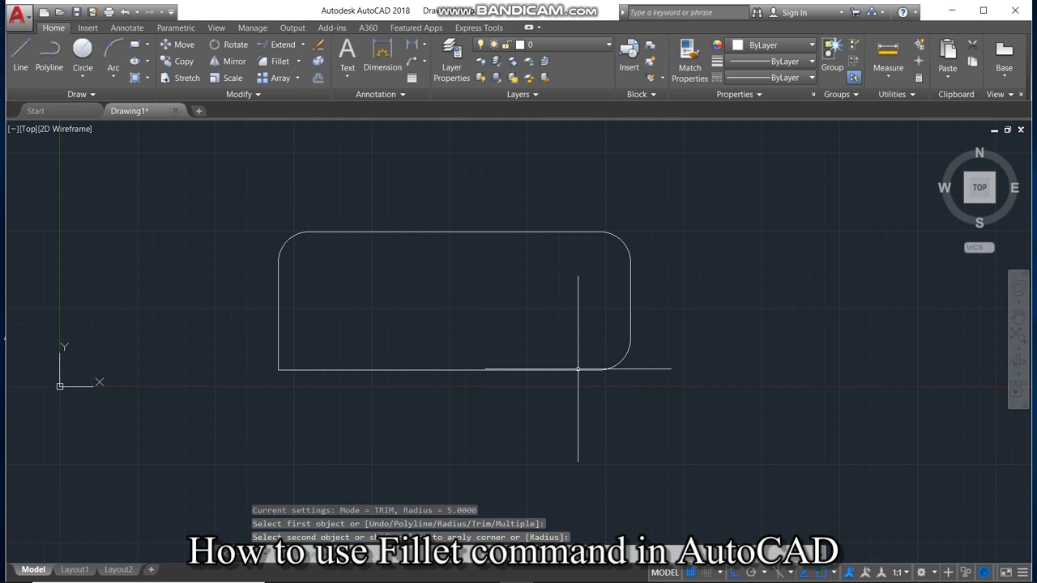
pyautogui.press('Return')
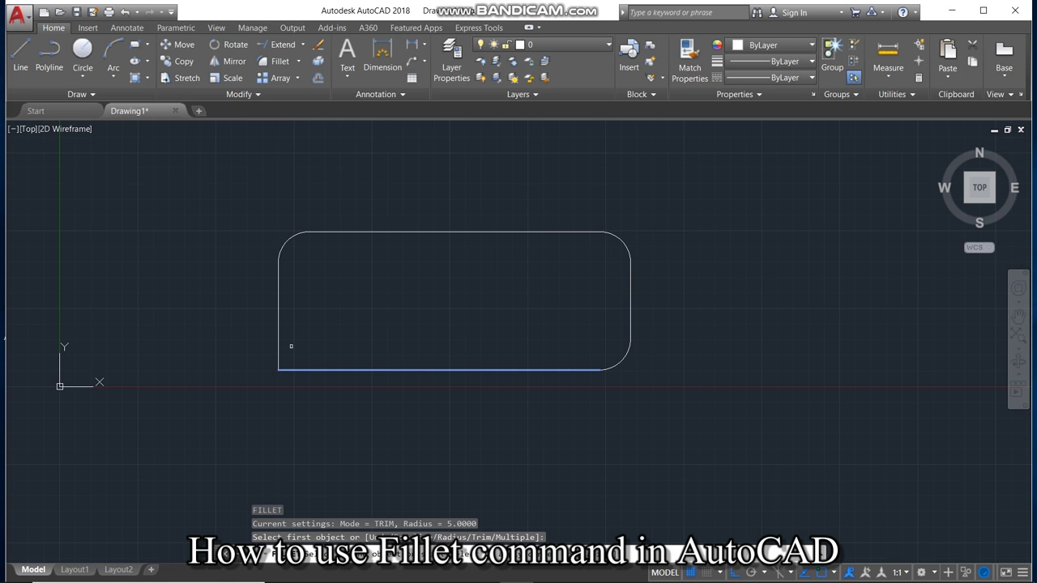
pyautogui.click(279, 341)
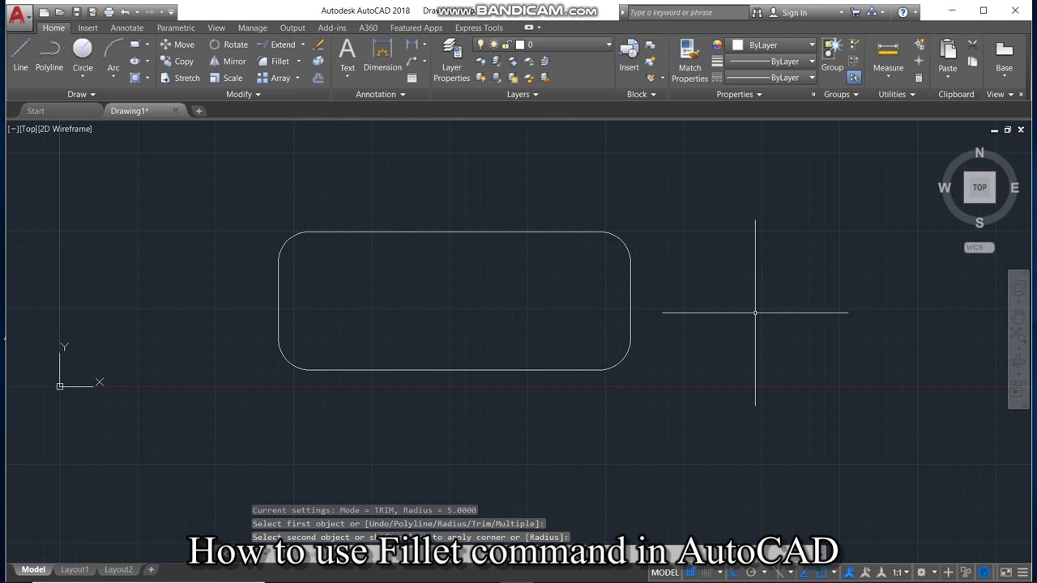
# Undo the last two fillets and restart Fillet, entering the Trim option
pyautogui.hotkey('ctrl', 'z')
pyautogui.hotkey('ctrl', 'z')
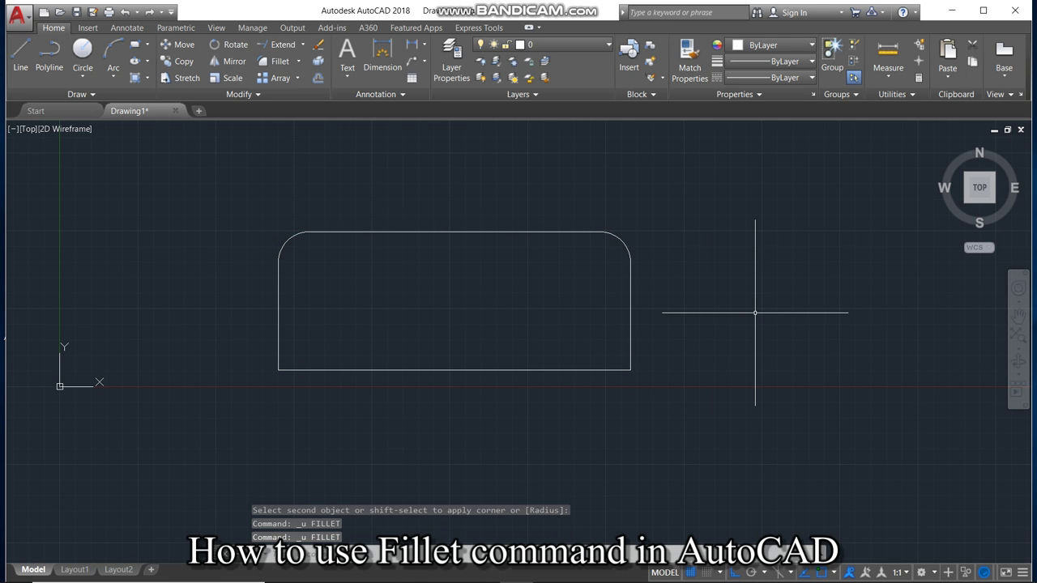
pyautogui.hotkey('ctrl', 'z')
pyautogui.hotkey('ctrl', 'z')
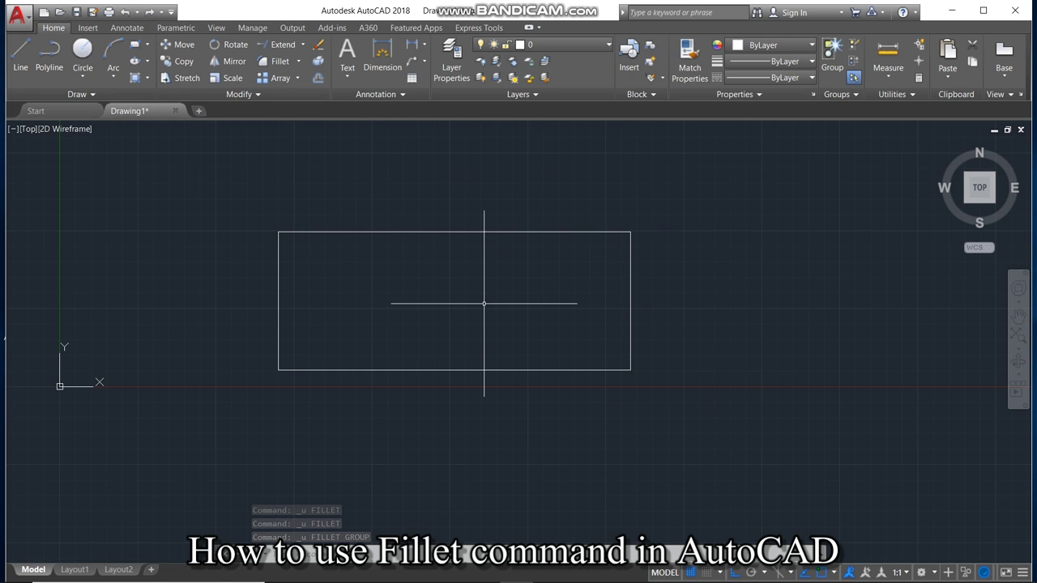
pyautogui.click(279, 61)
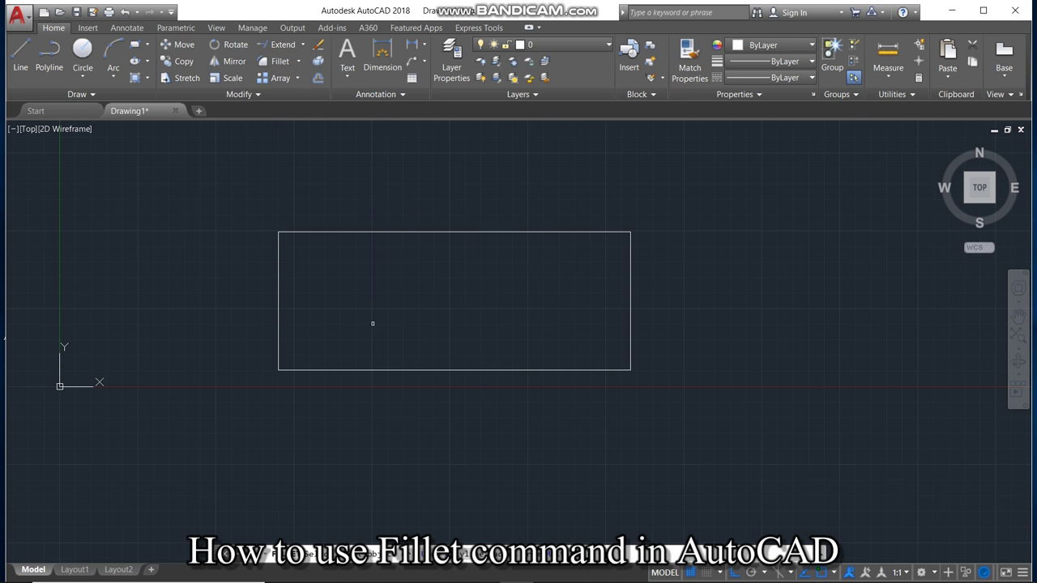
pyautogui.click(496, 541)
pyautogui.write('T')
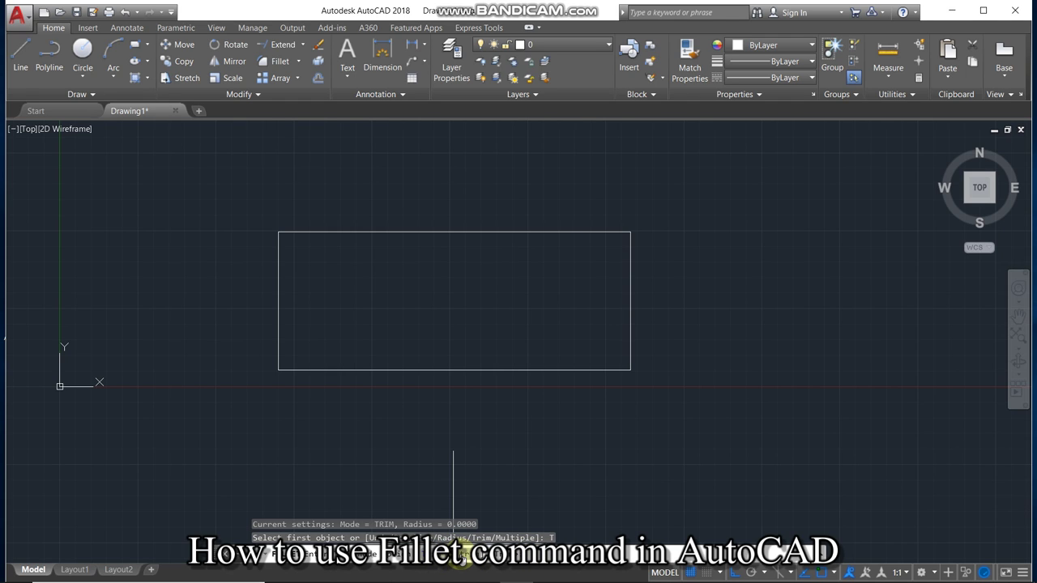
pyautogui.write('T')
pyautogui.press('Return')
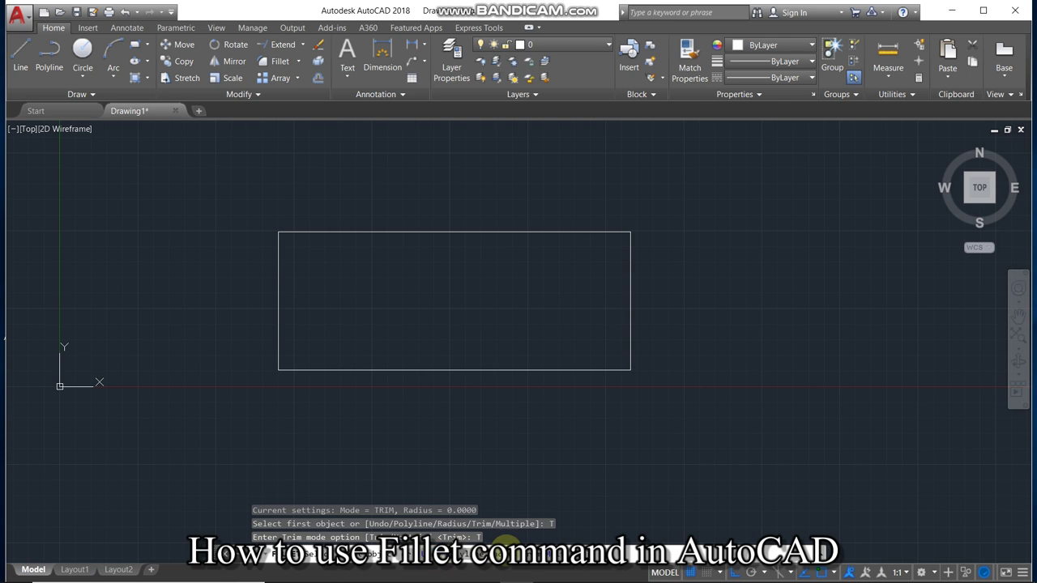
pyautogui.click(278, 258)
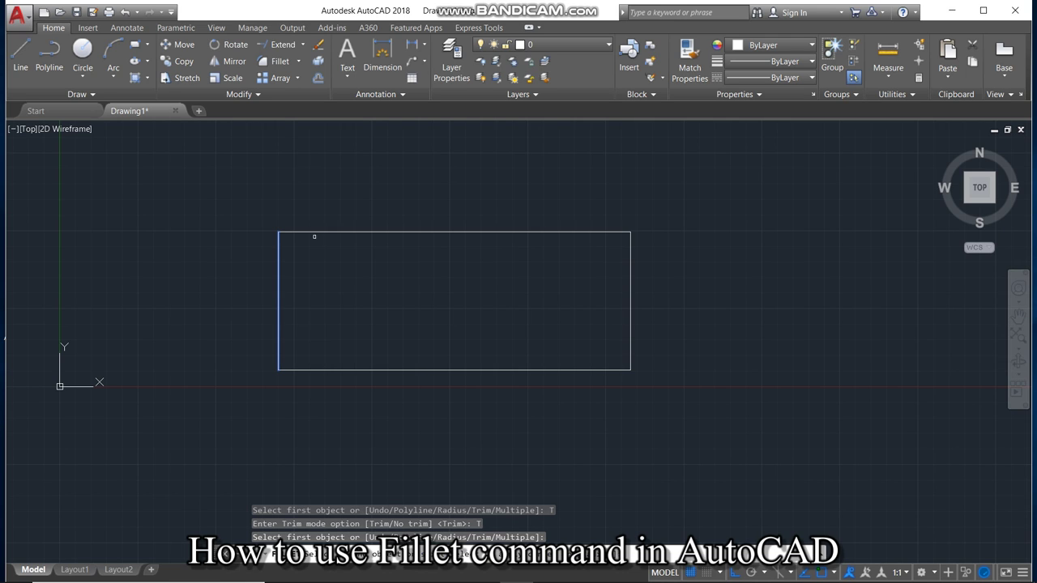
pyautogui.click(323, 234)
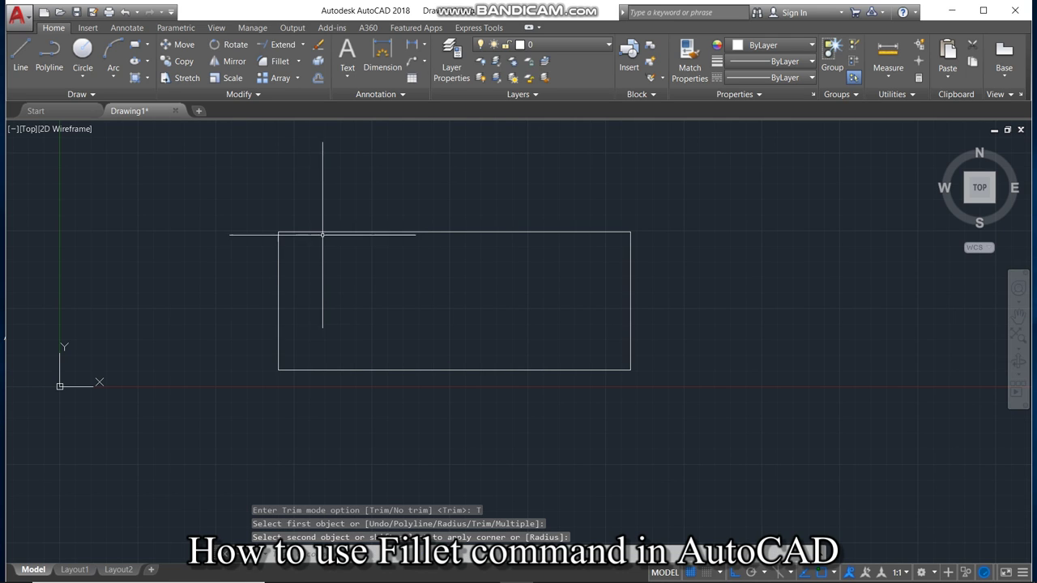
pyautogui.click(293, 233)
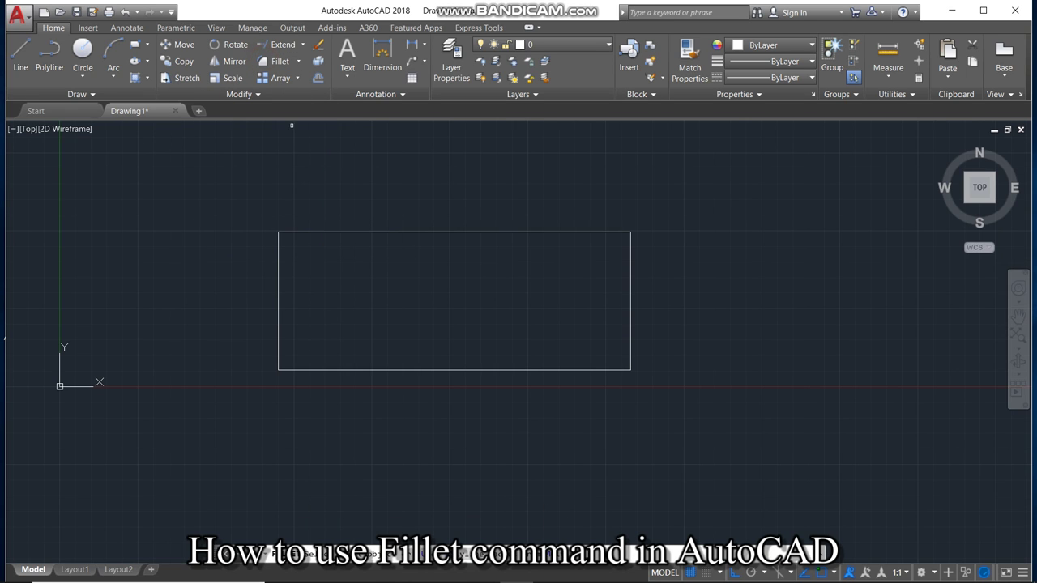
pyautogui.write('f')
pyautogui.press('Return')
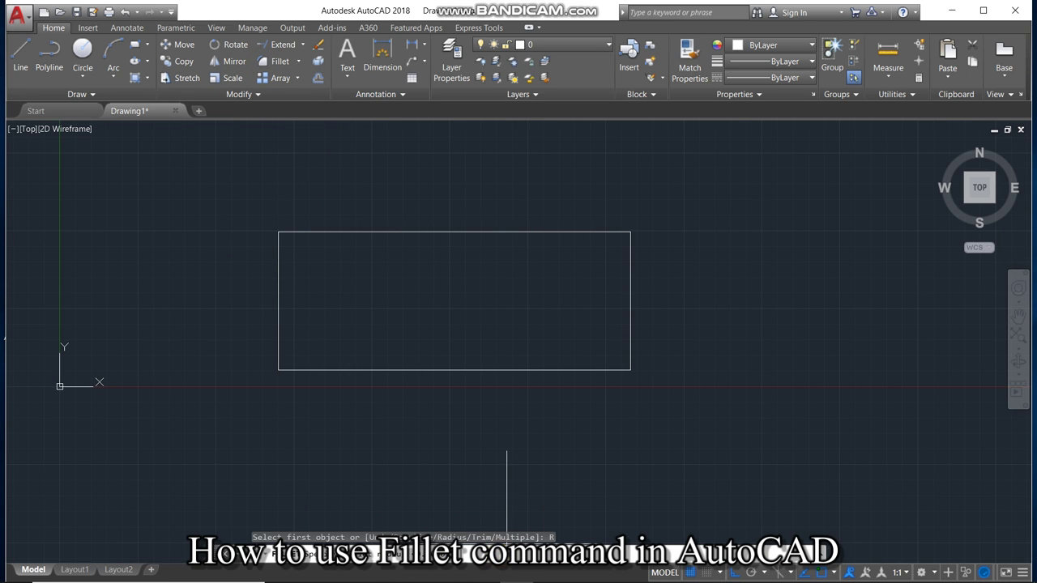
pyautogui.write('r')
pyautogui.press('Return')
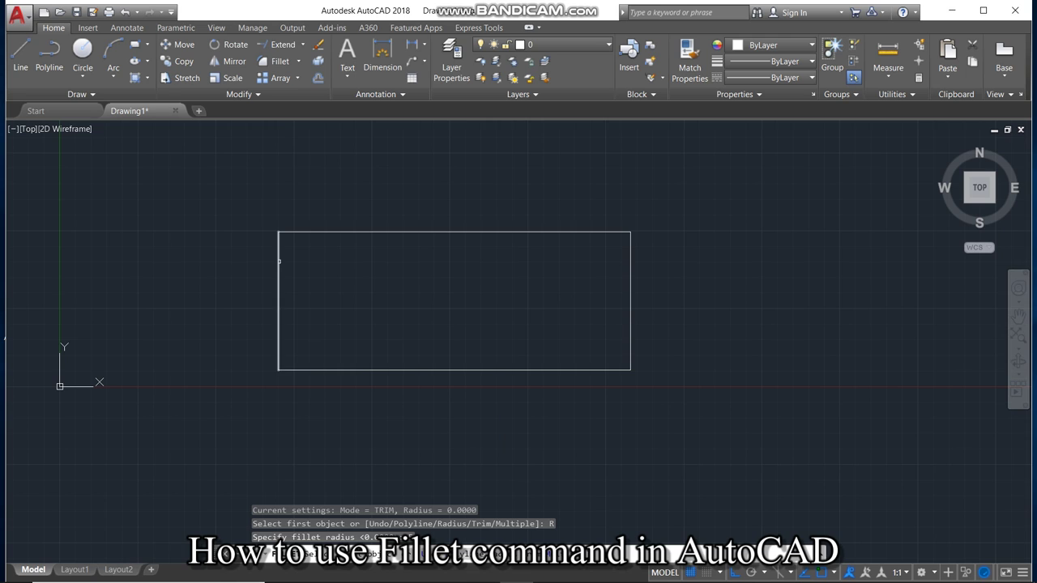
pyautogui.write('5')
pyautogui.press('Return')
pyautogui.click(279, 259)
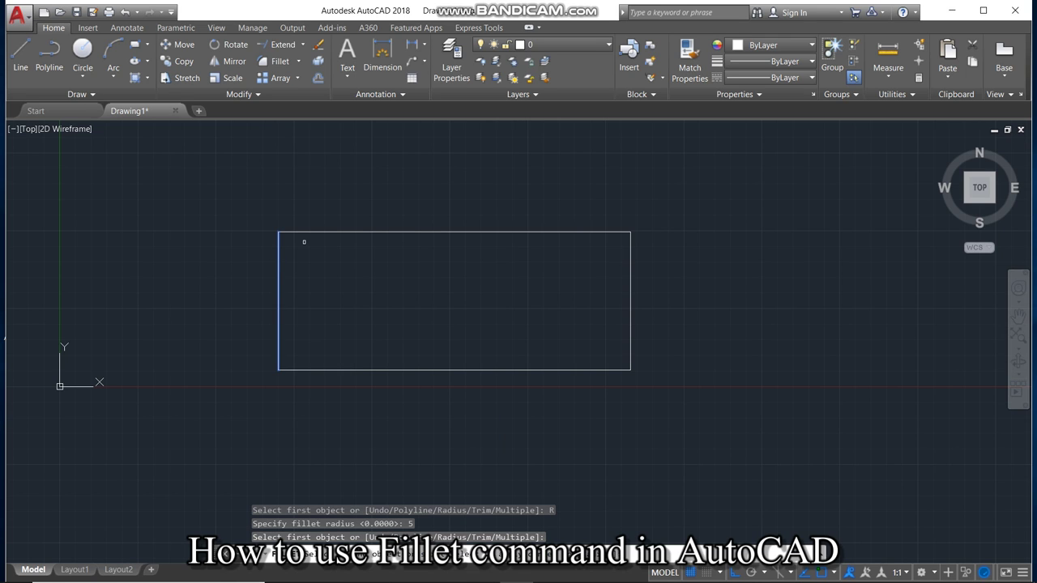
pyautogui.click(315, 232)
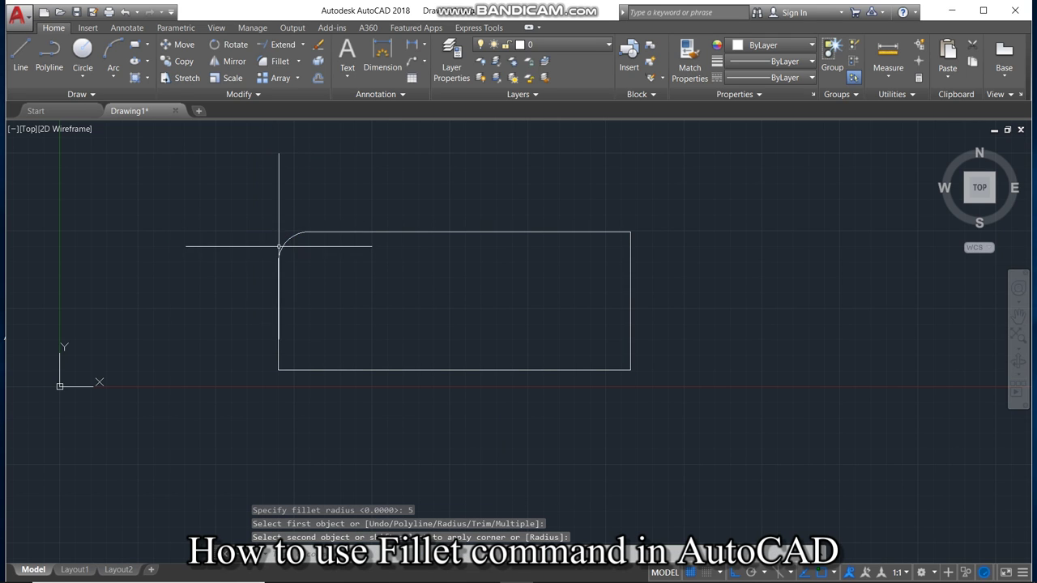
pyautogui.hotkey('ctrl', 'z')
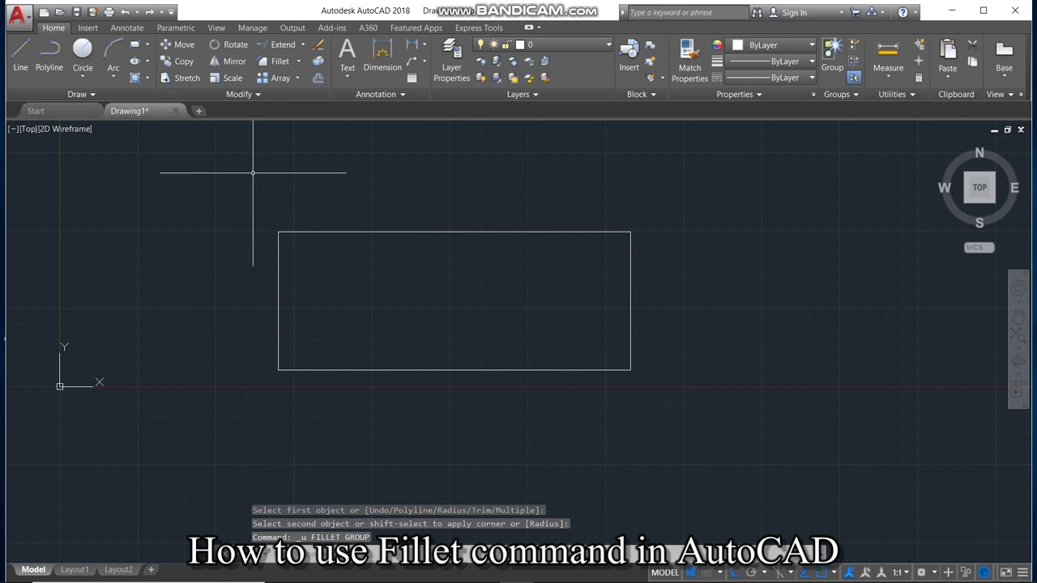
pyautogui.click(280, 61)
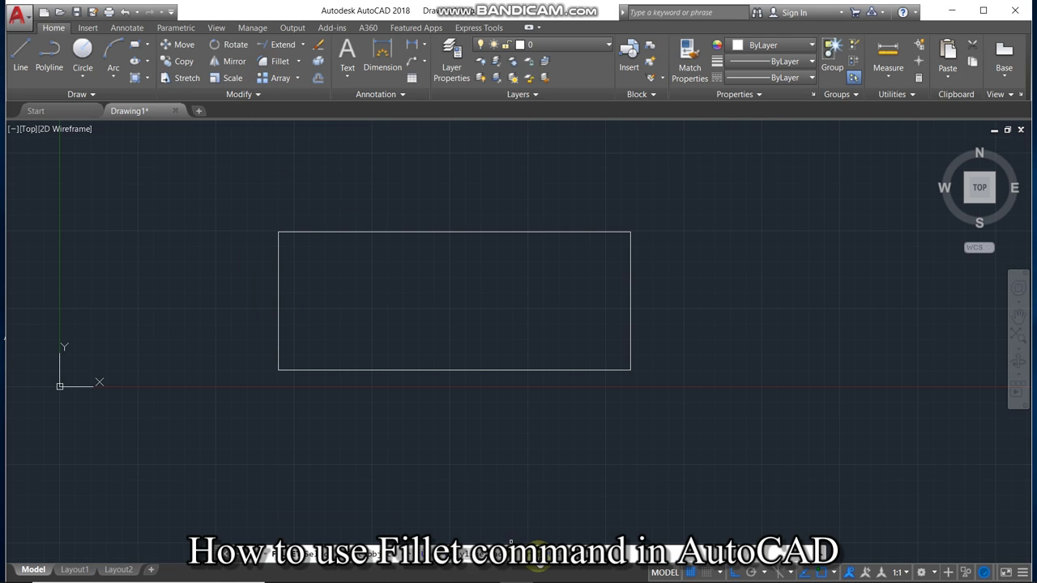
pyautogui.write('T')
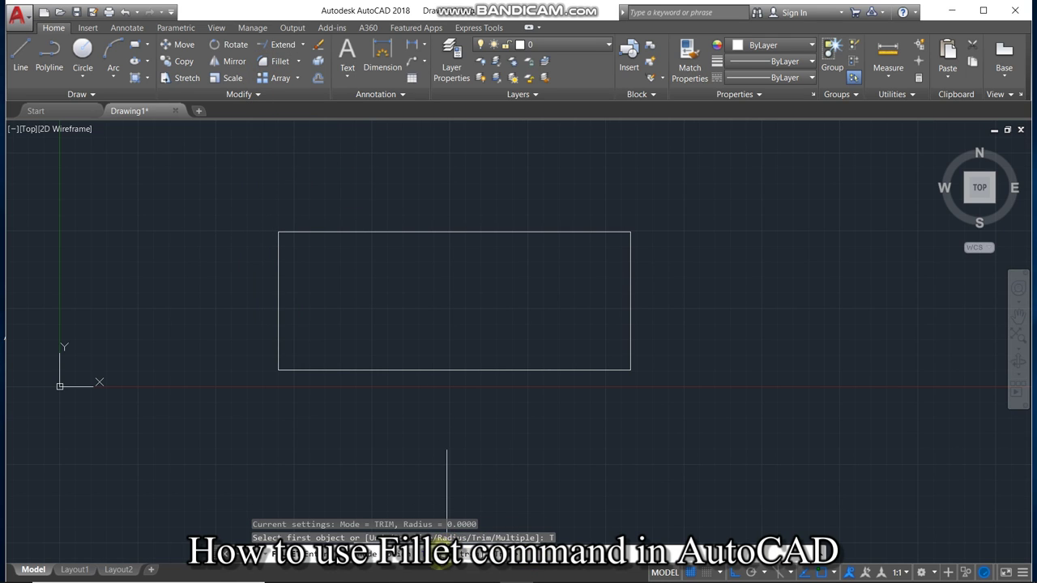
pyautogui.press('Return')
pyautogui.write('N')
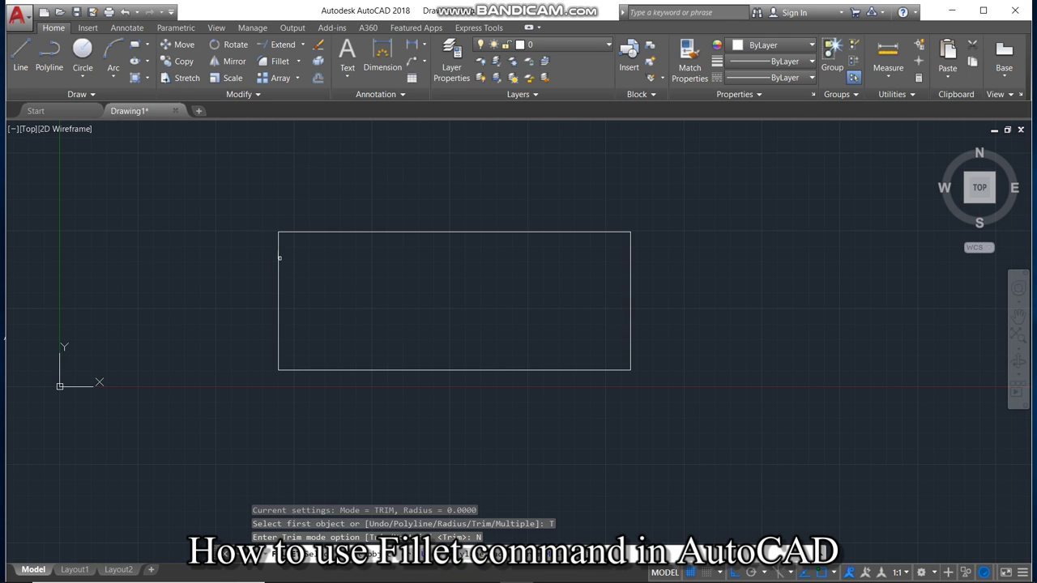
pyautogui.press('Return')
pyautogui.write('R')
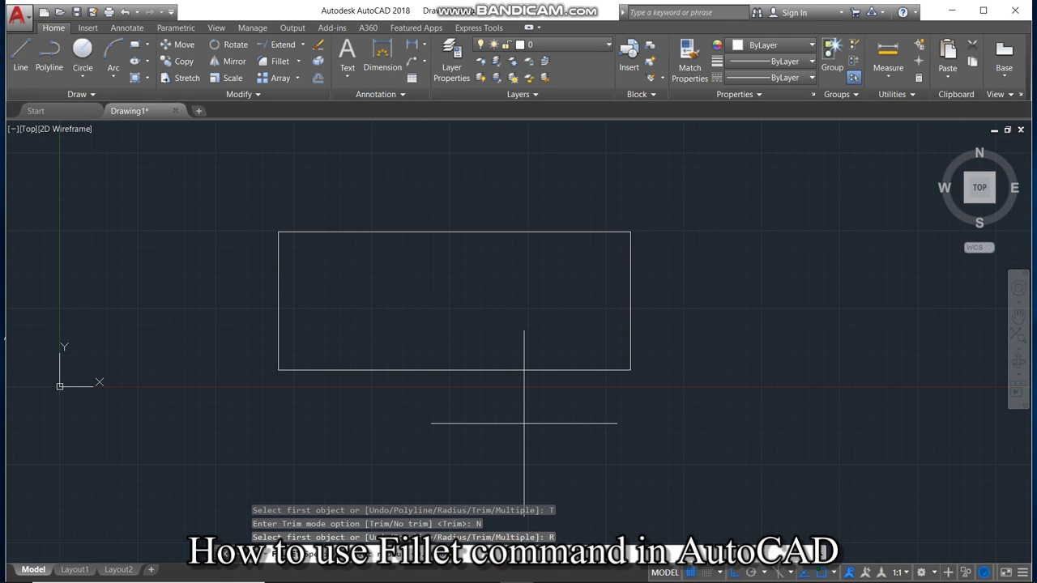
pyautogui.press('Return')
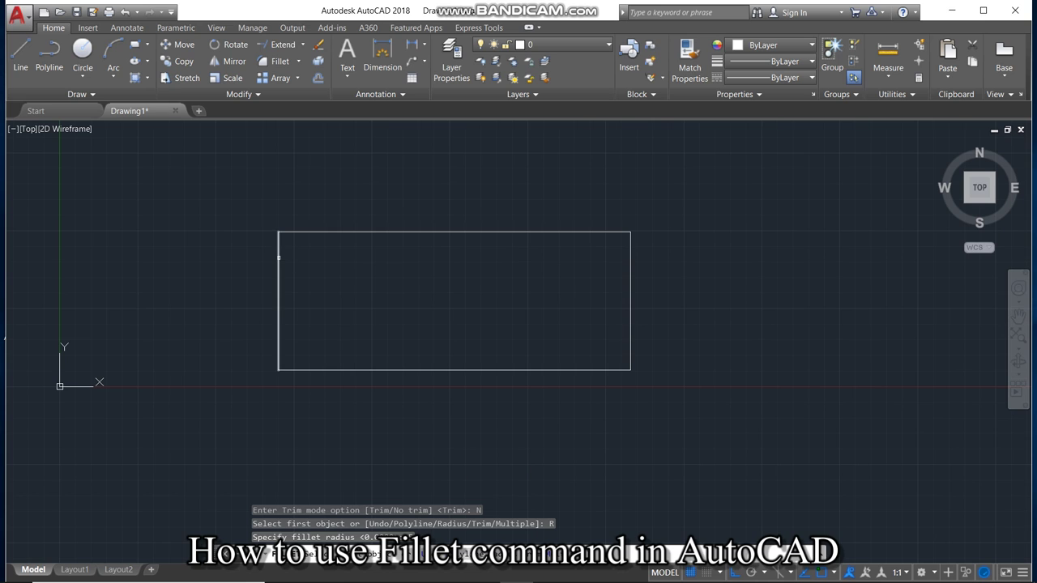
pyautogui.write('5')
pyautogui.press('Return')
pyautogui.click(278, 247)
pyautogui.scroll(5, 300, 233)
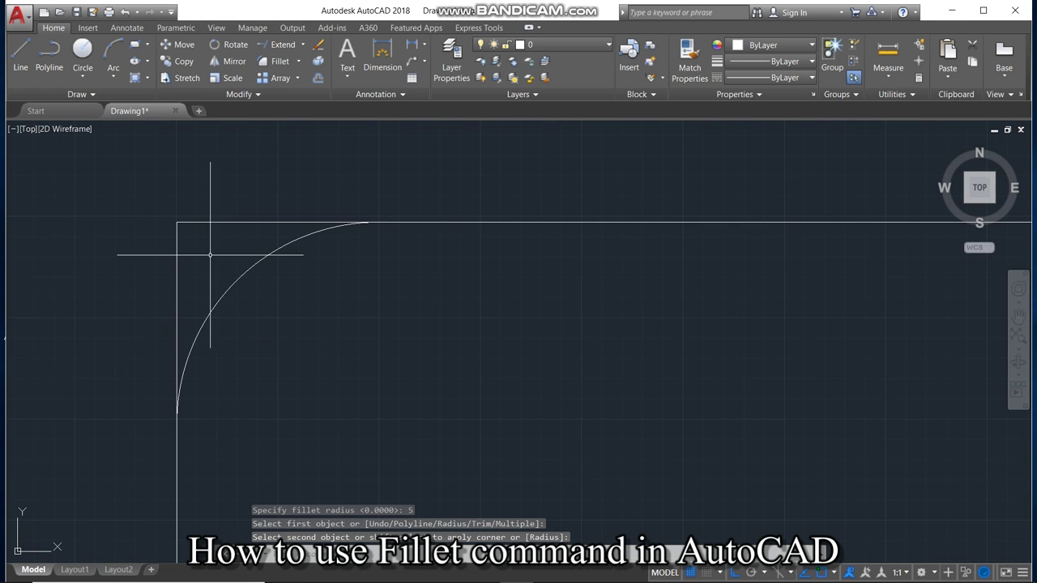
pyautogui.scroll(-8, 229, 265)
pyautogui.click(447, 259)
pyautogui.press('Return')
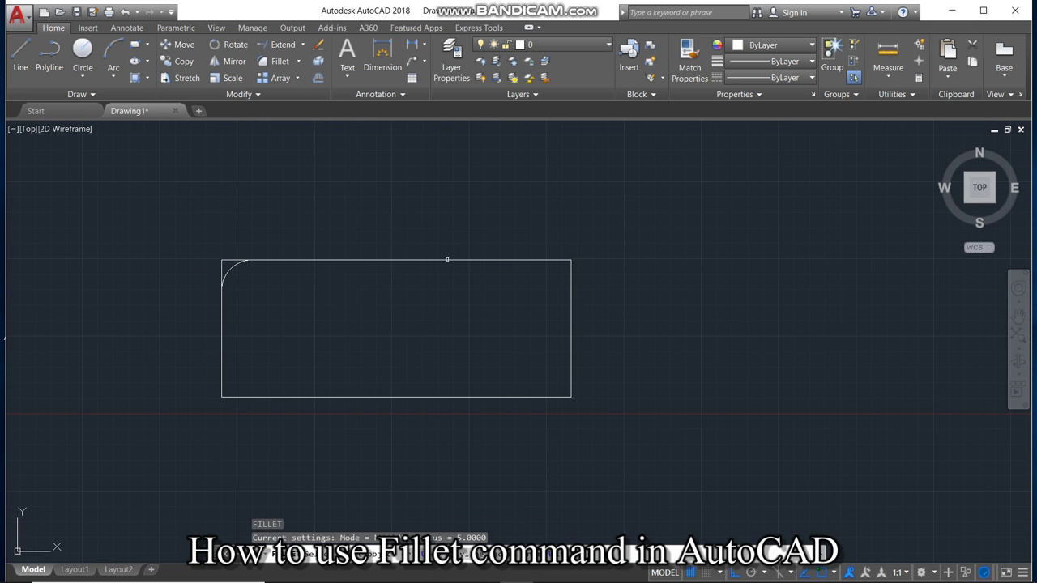
pyautogui.click(572, 300)
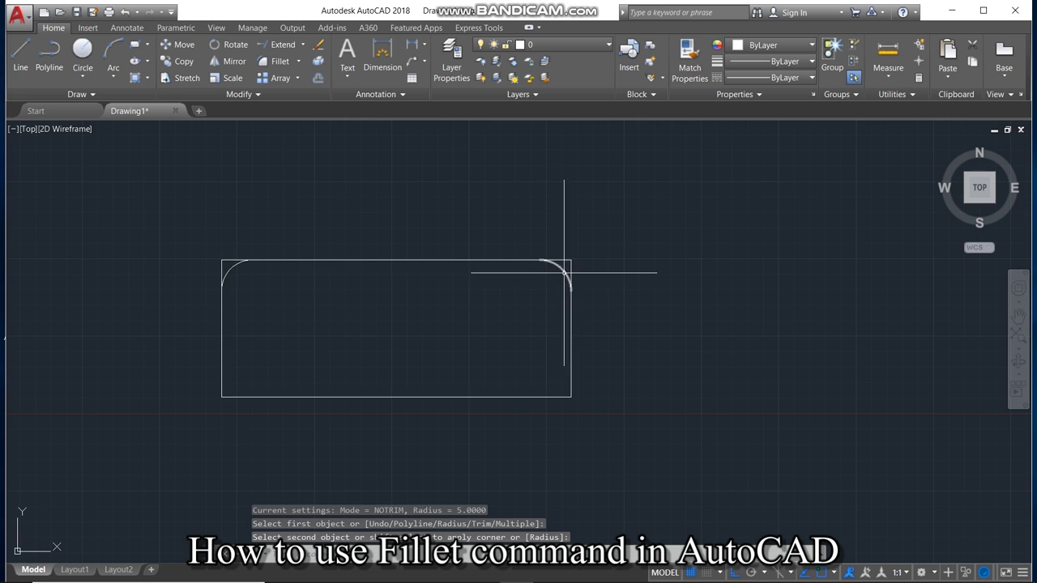
pyautogui.scroll(2, 565, 272)
pyautogui.scroll(-3, 564, 271)
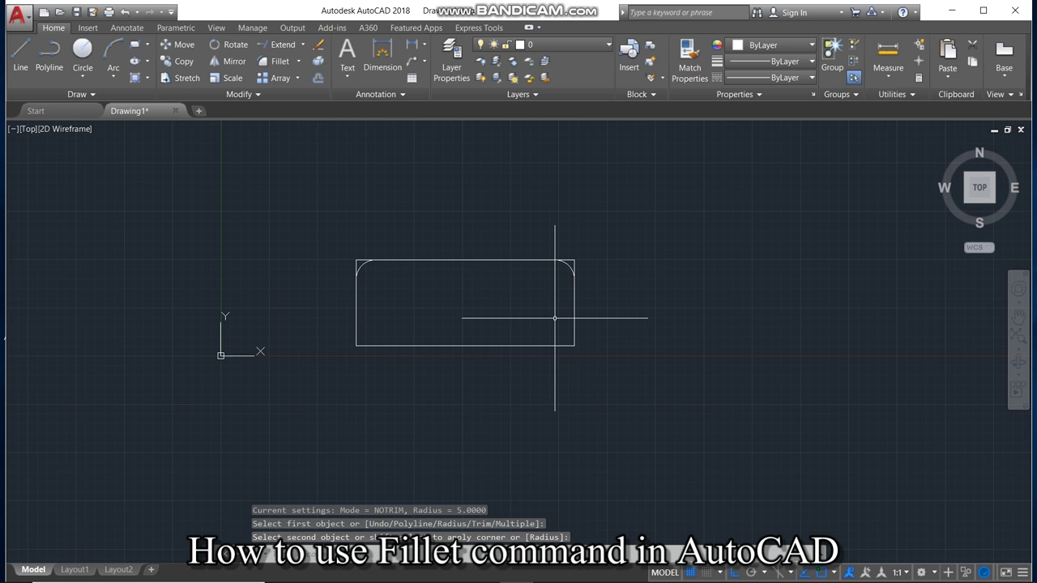
pyautogui.hotkey('ctrl', 'z')
pyautogui.hotkey('ctrl', 'z')
pyautogui.hotkey('ctrl', 'z')
pyautogui.hotkey('ctrl', 'z')
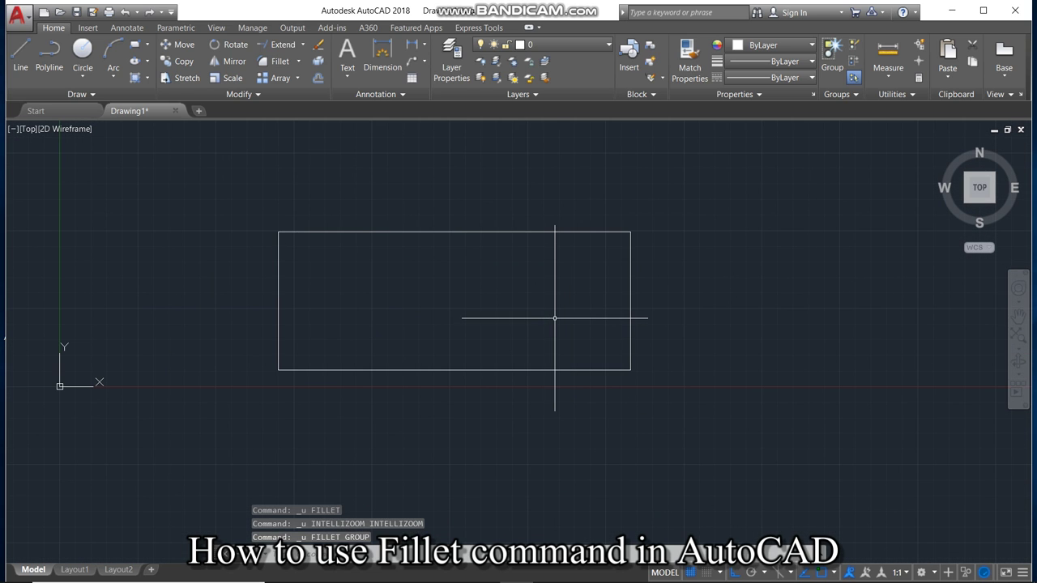
pyautogui.click(281, 63)
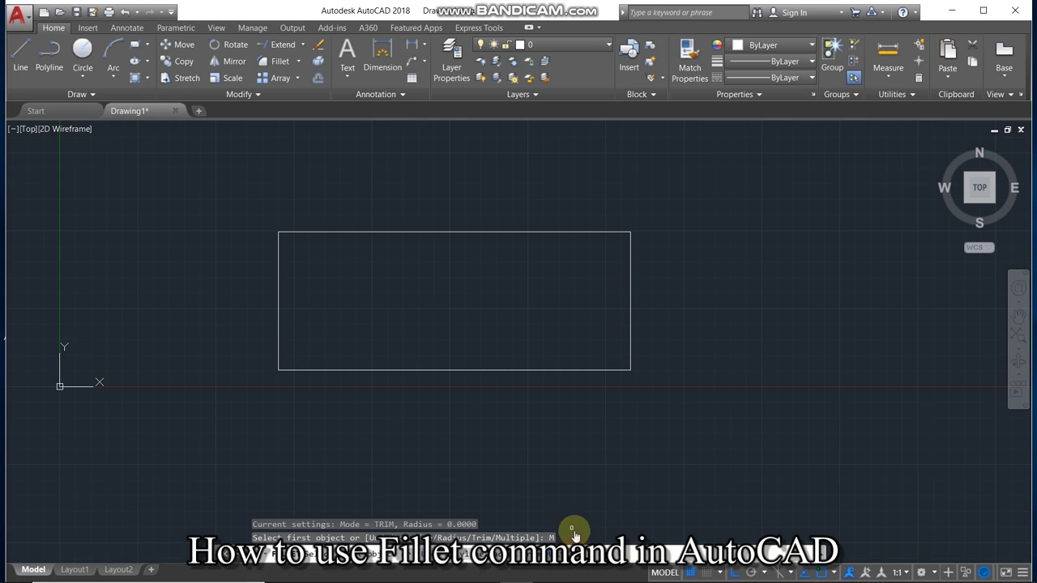
pyautogui.write('M')
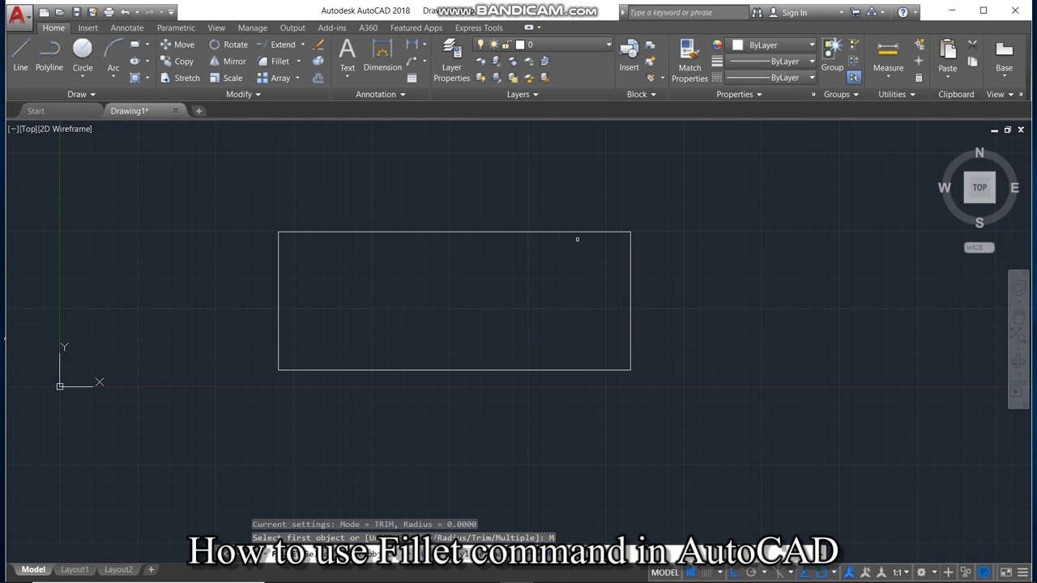
pyautogui.press('Escape')
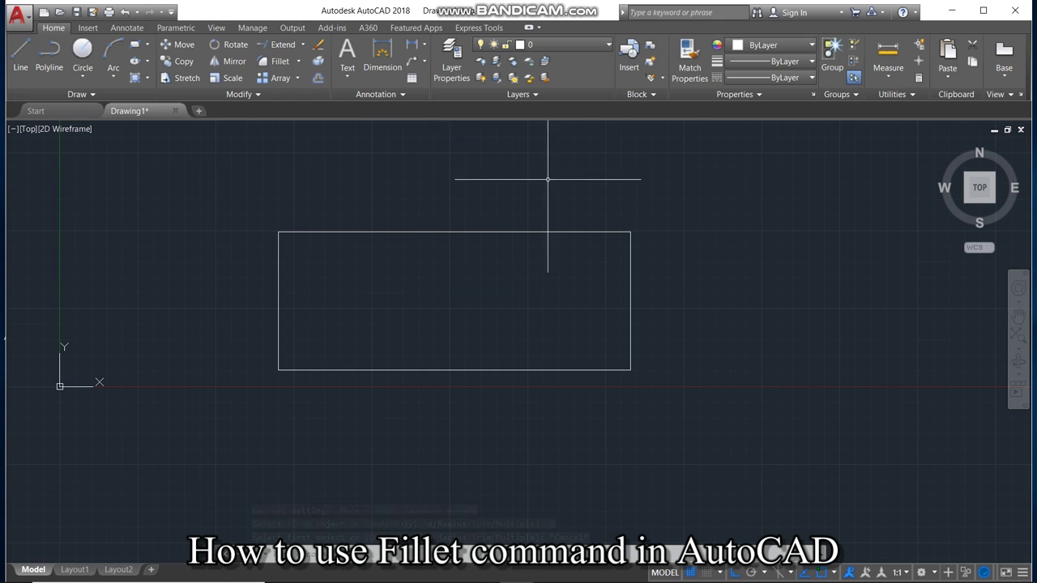
# Select the rectangle with a crossing window and erase it
pyautogui.click(736, 167)
pyautogui.click(198, 450)
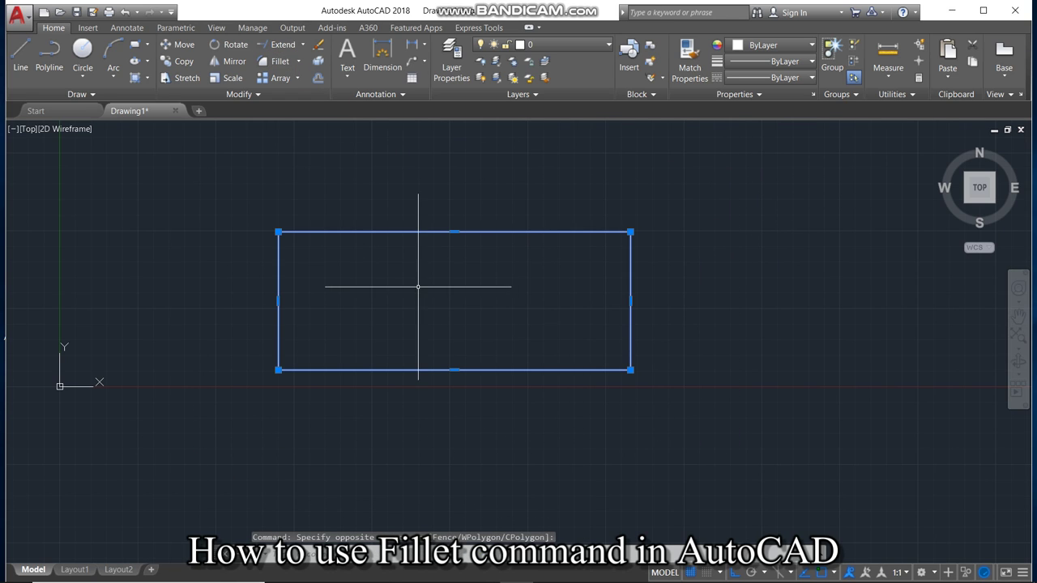
pyautogui.press('Escape')
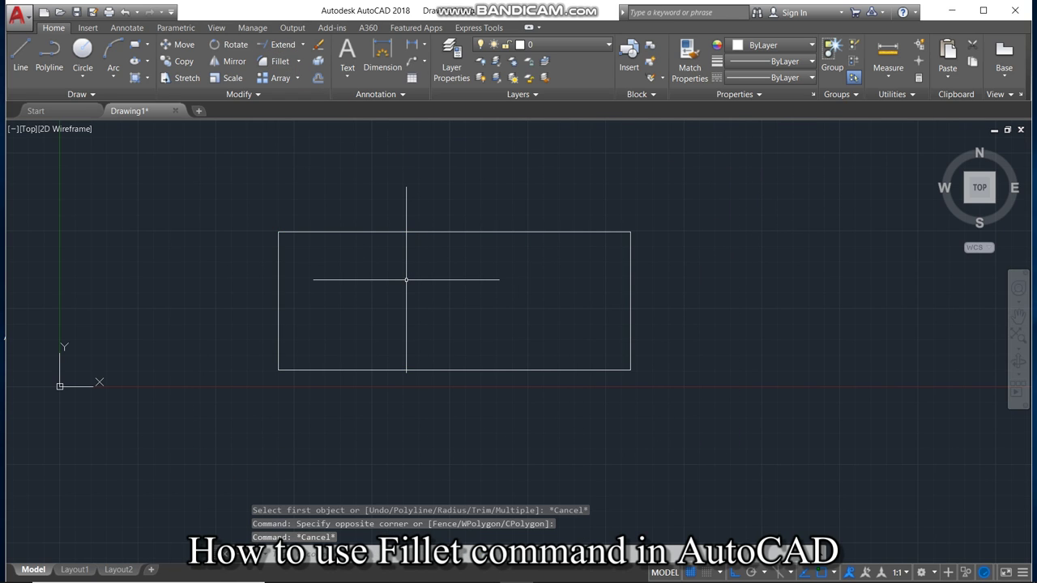
pyautogui.click(732, 185)
pyautogui.click(251, 411)
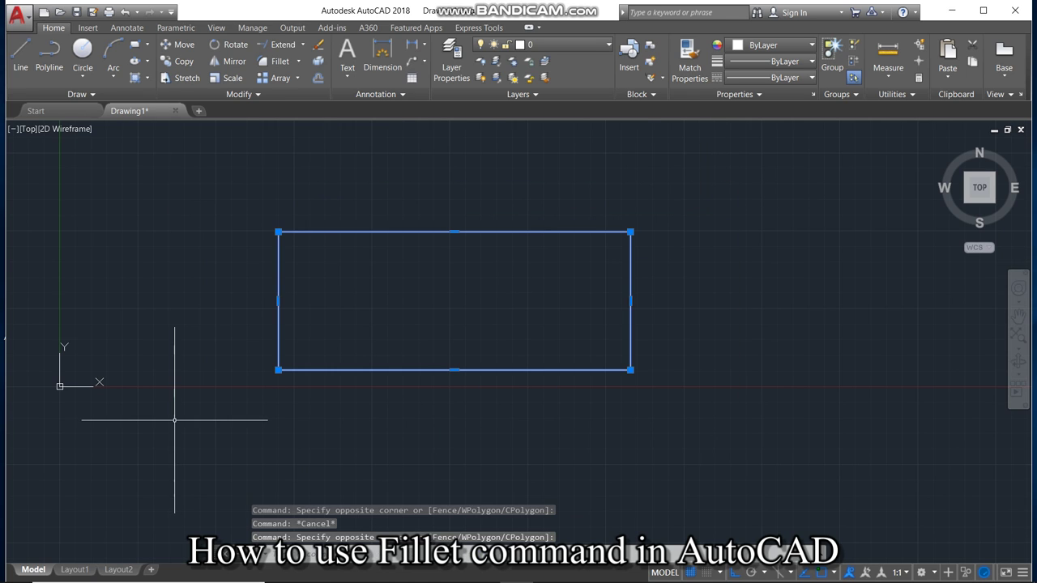
pyautogui.press('Delete')
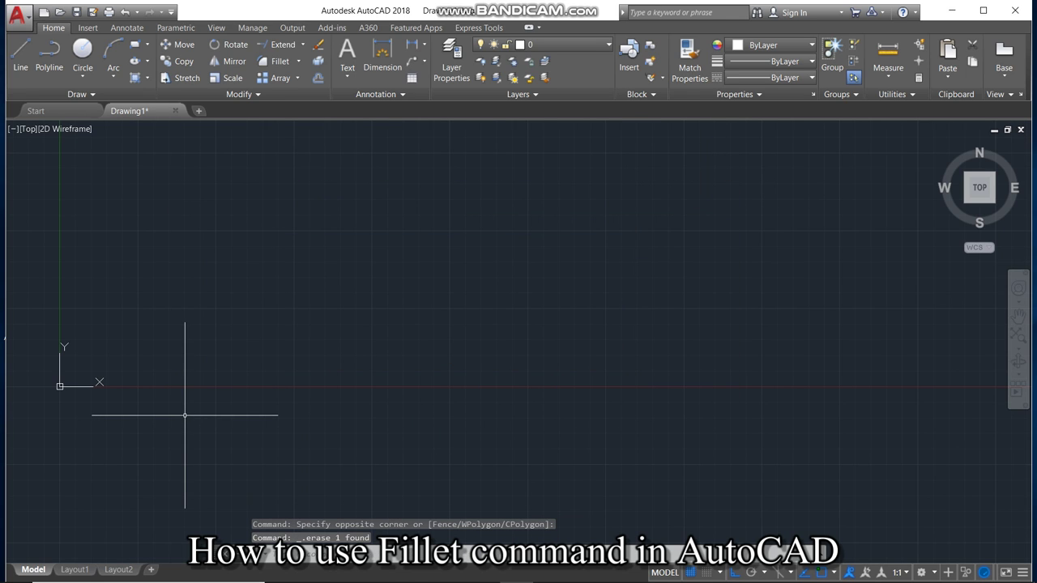